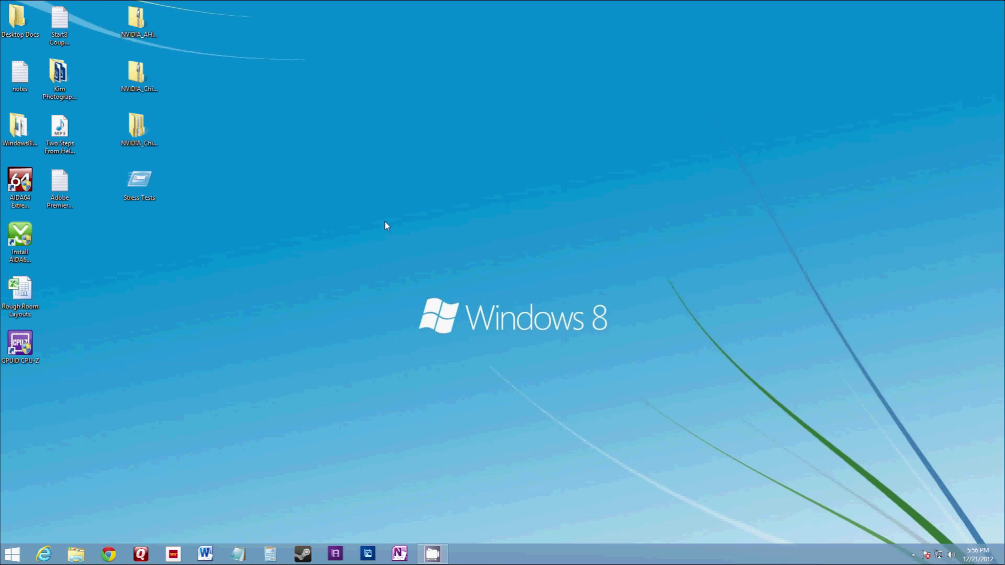
Open the SkyDrive folder from Start and snap it to the right half of the screen.
click(23, 559)
click(205, 337)
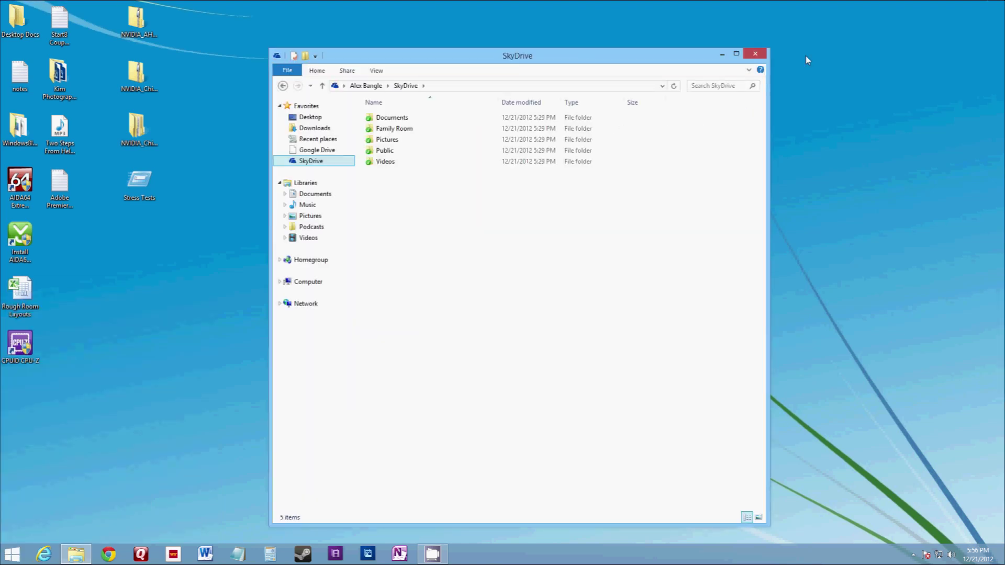
key(super+Right)
Open the user's home folder, dock it to the left half, and select Desktop and Downloads.
key(super)
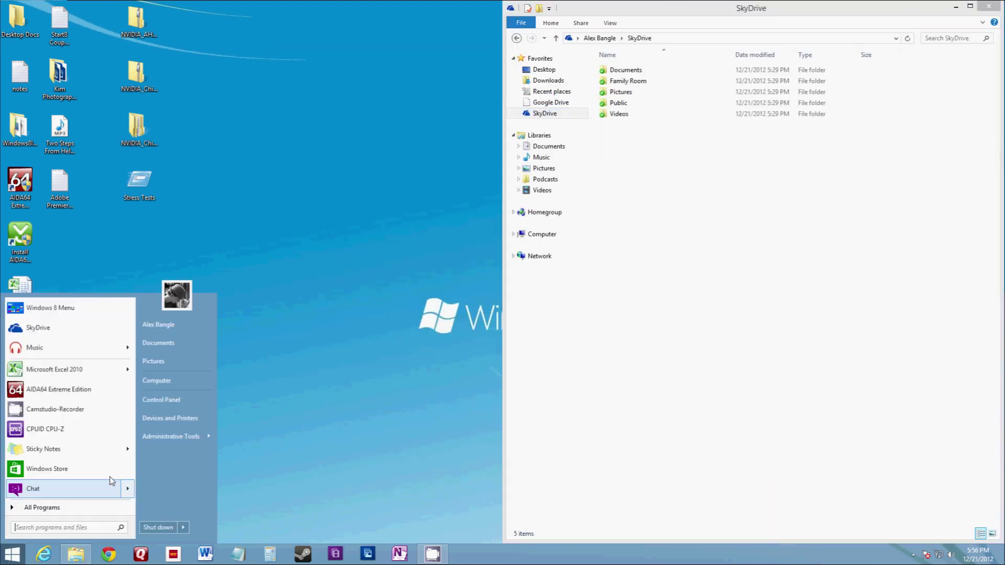
click(159, 325)
drag(565, 72, 1, 66)
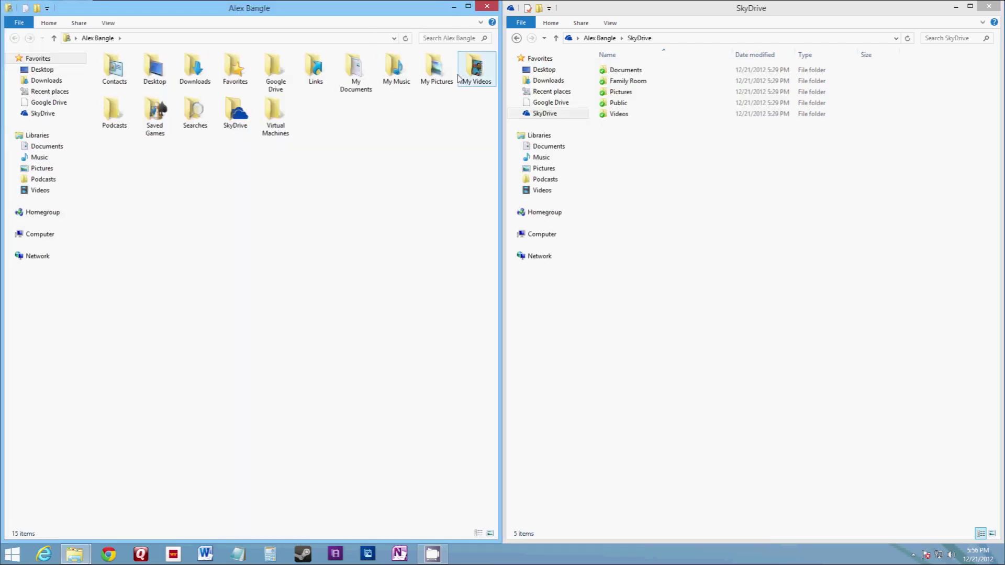
click(154, 68)
click(195, 68)
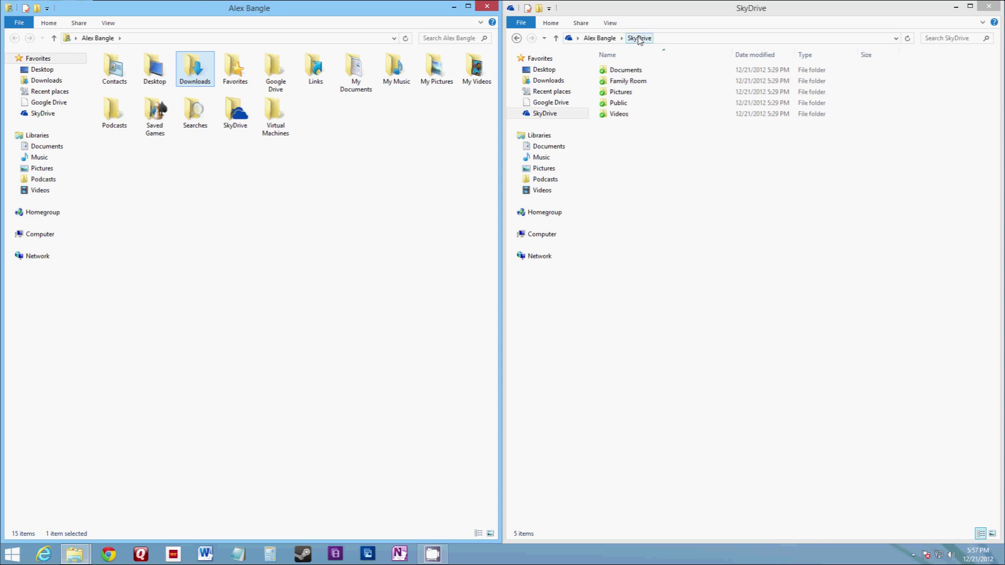
right_click(659, 181)
Add a new folder named 'Desktop' inside SkyDrive via New > Folder.
mouse_move(685, 305)
click(818, 307)
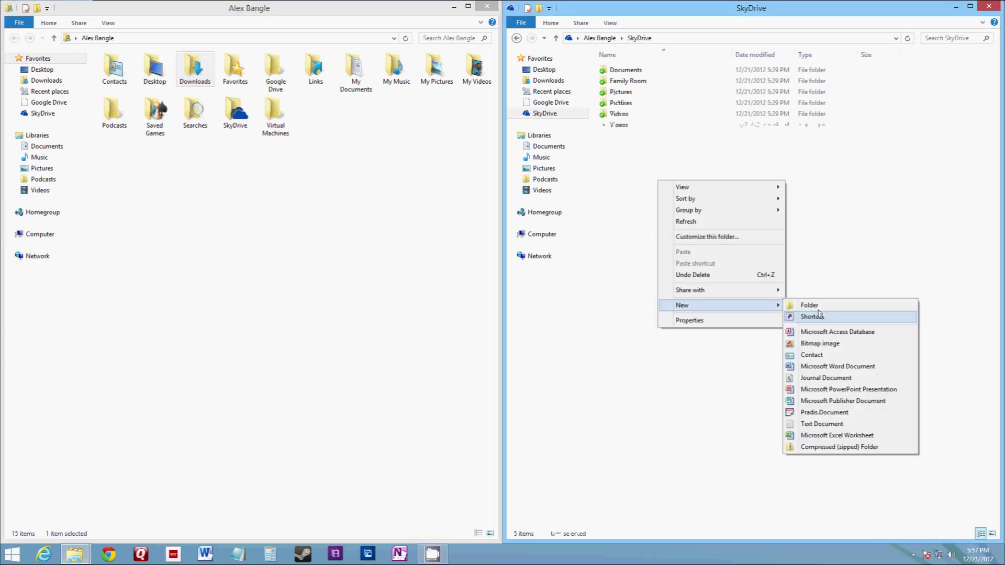
text(Des)
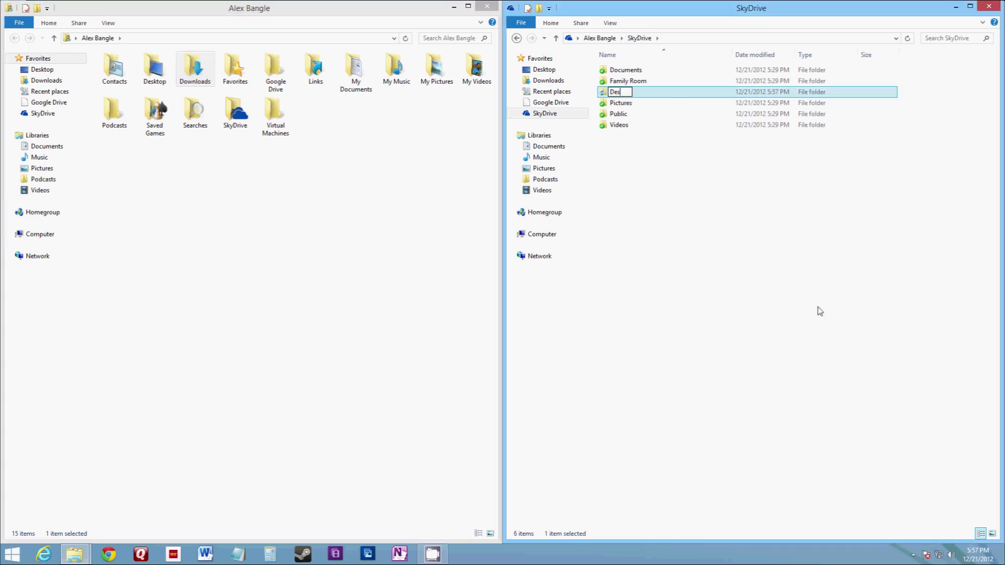
text(ktop)
key(Return)
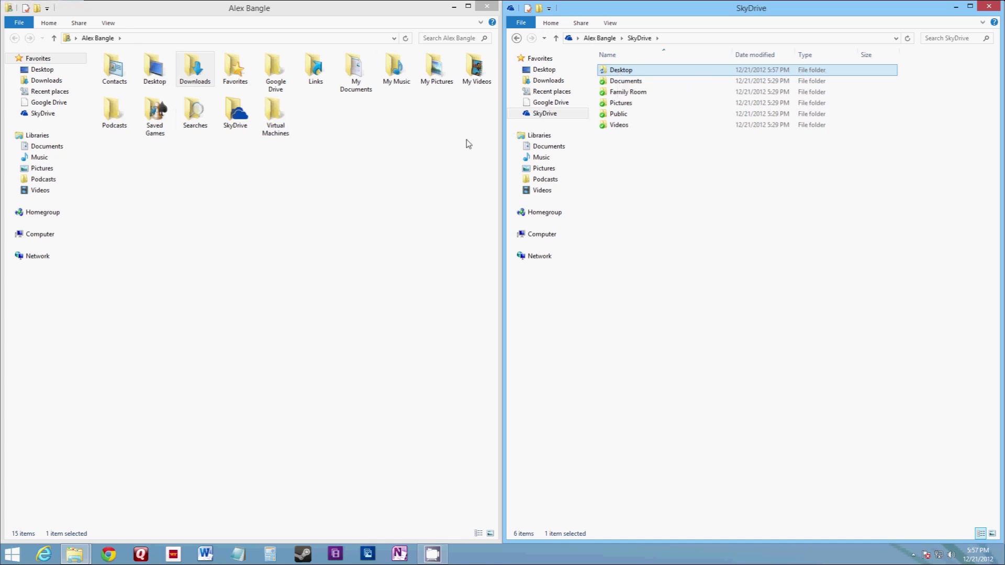
Change the Desktop folder's location to SkyDrive\Desktop in its Properties and agree to move files.
click(148, 72)
right_click(148, 71)
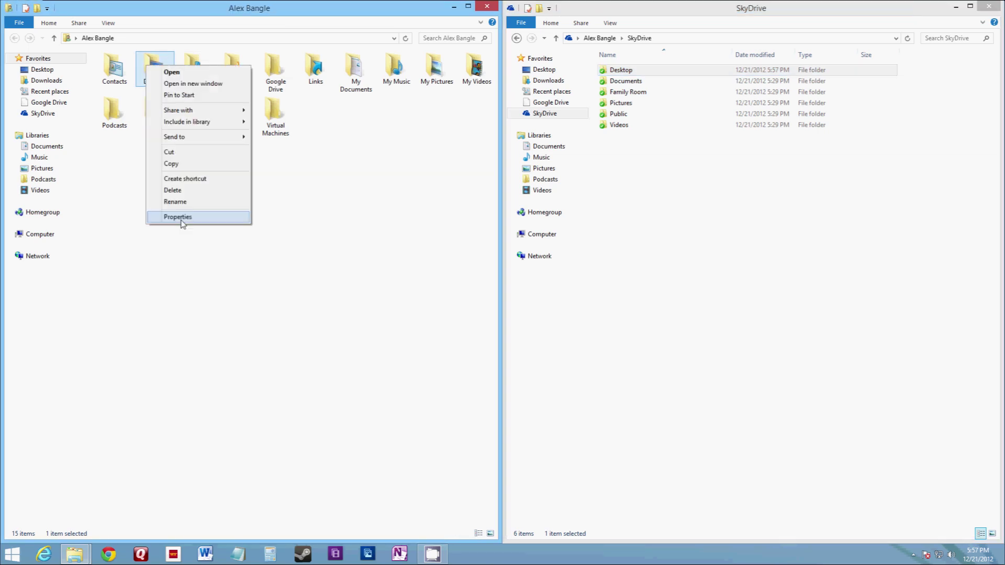
click(178, 217)
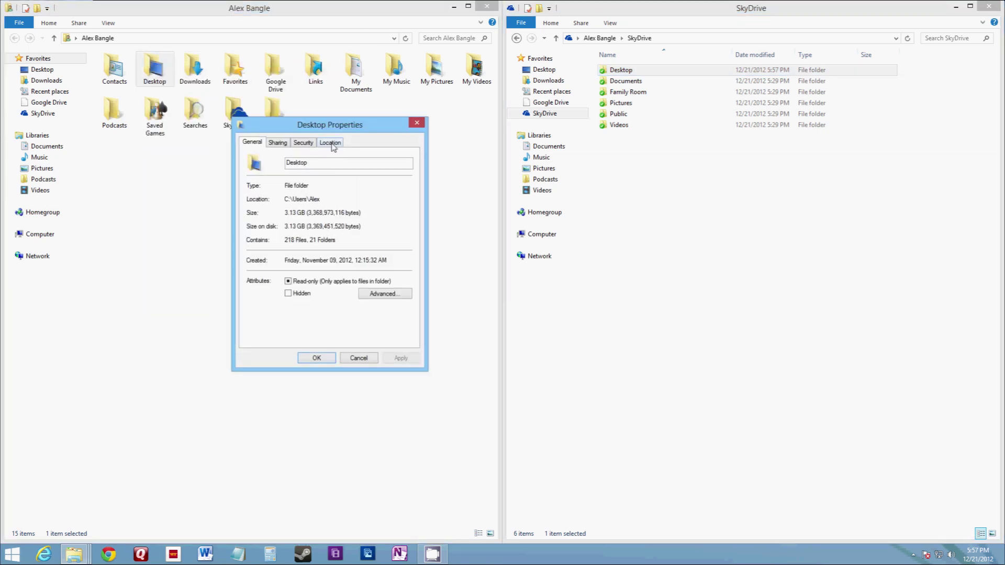
click(331, 143)
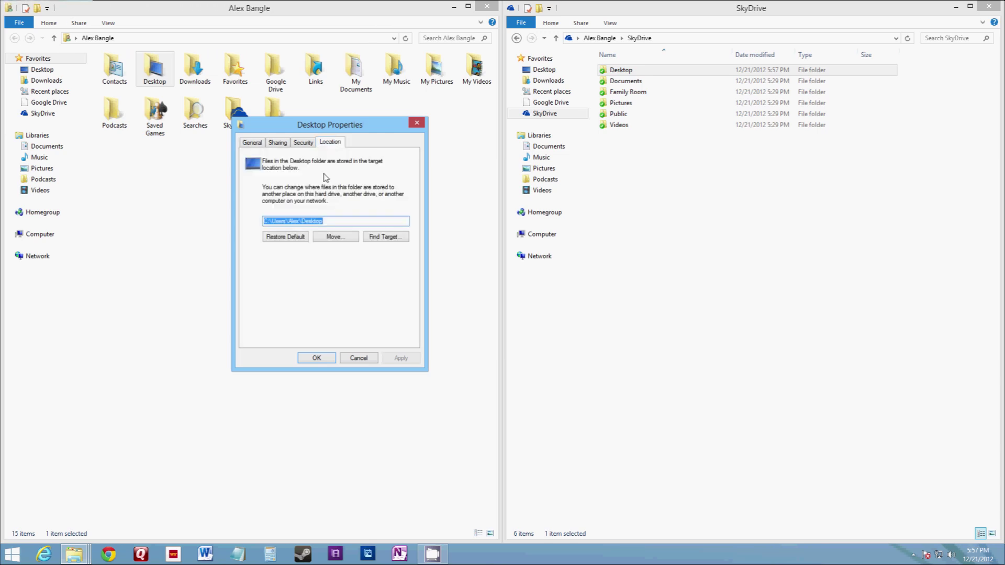
click(332, 238)
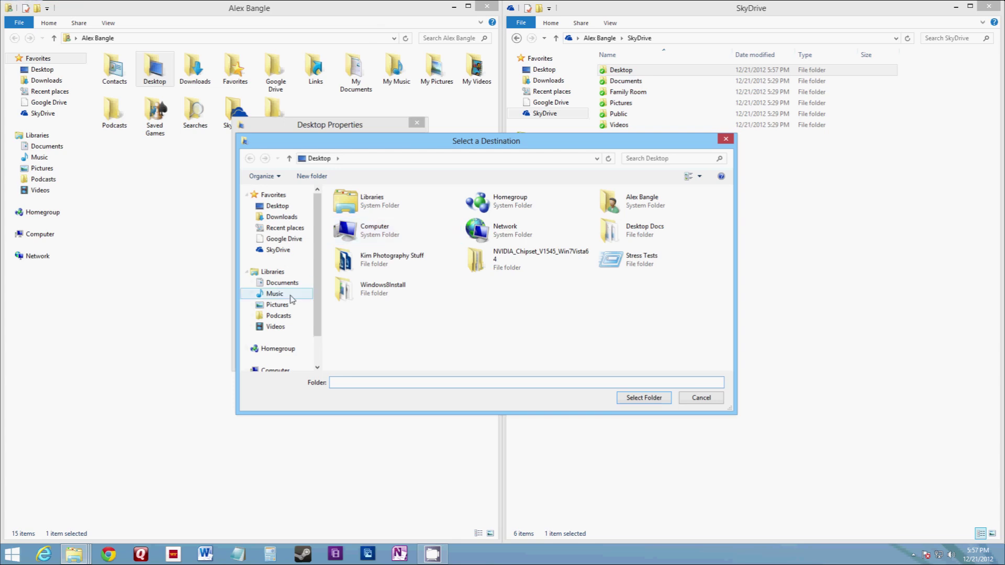
click(278, 249)
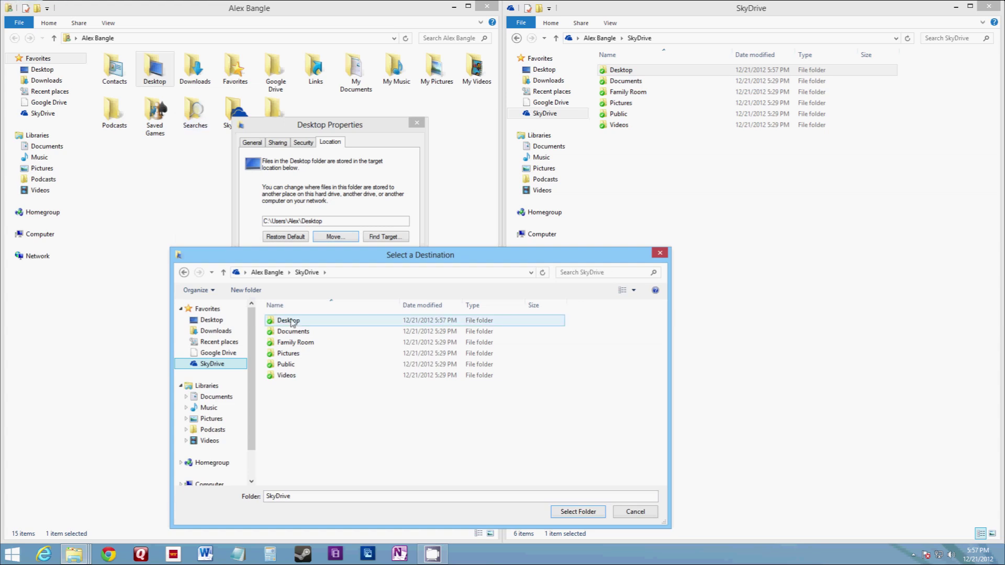
click(292, 321)
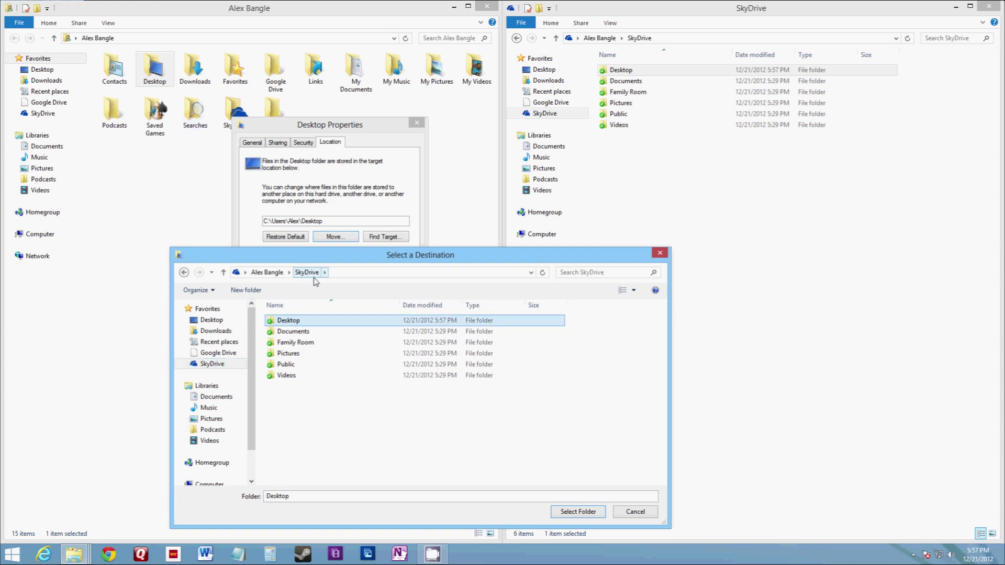
click(576, 512)
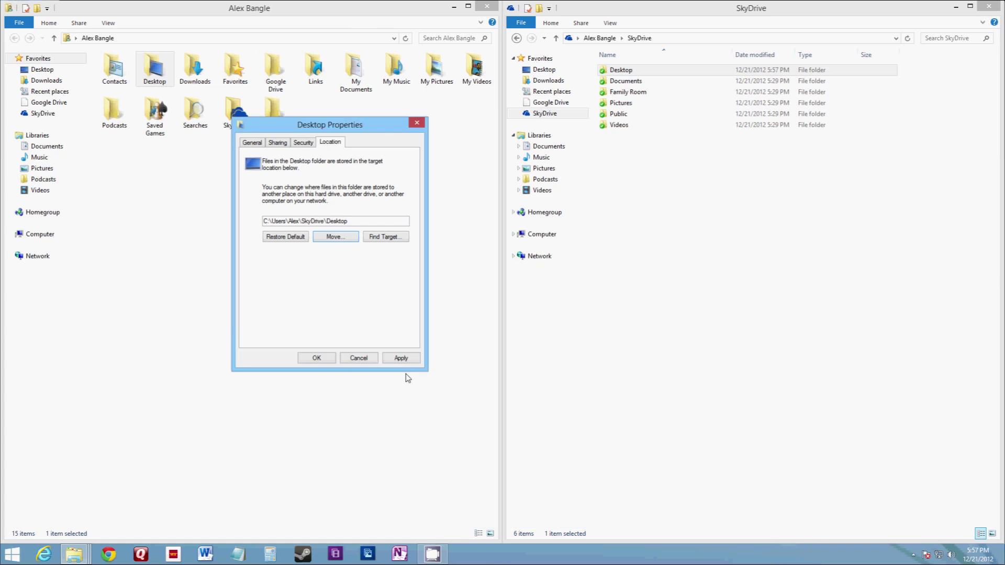
click(318, 358)
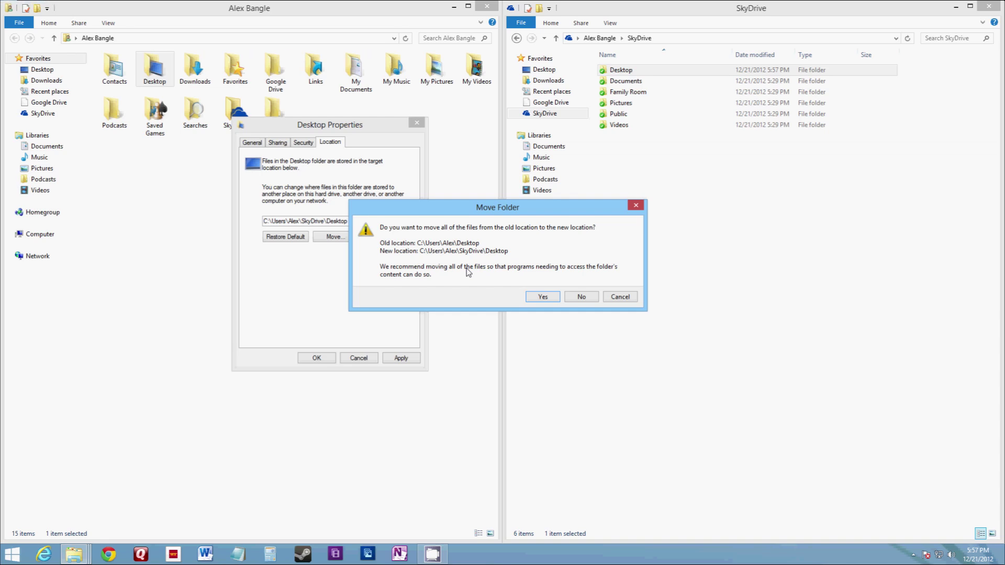
click(544, 295)
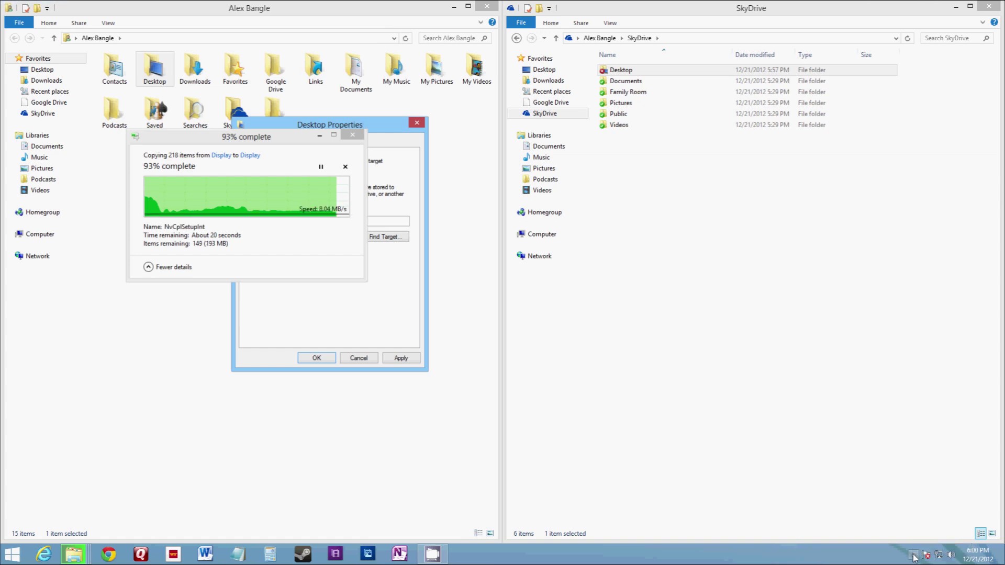
Show the hidden notification-area icons while the 218-item Desktop copy nears completion.
click(912, 555)
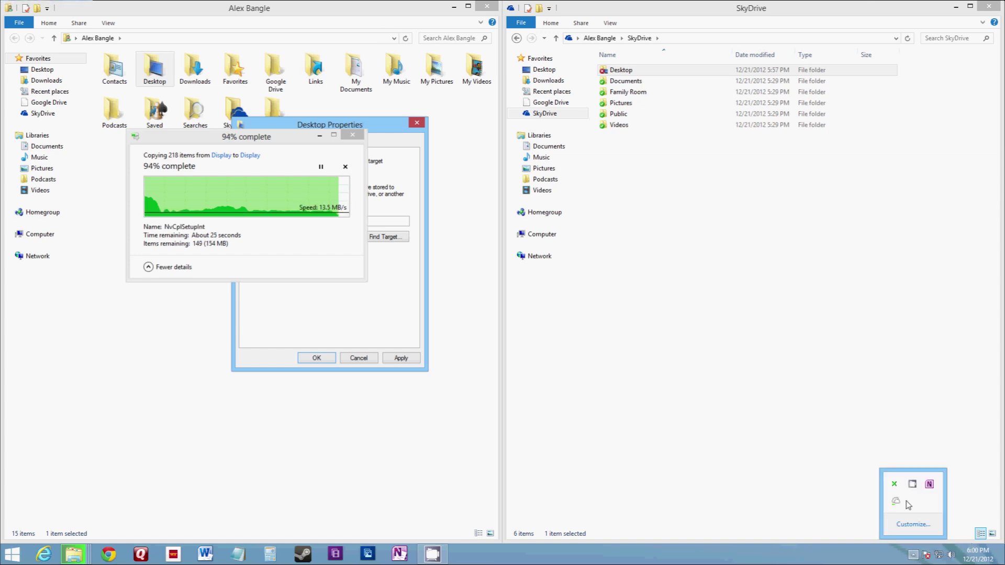
Review SkyDrive's sync problems (Windows8.iso too big), close the report, and minimize the home window.
right_click(896, 501)
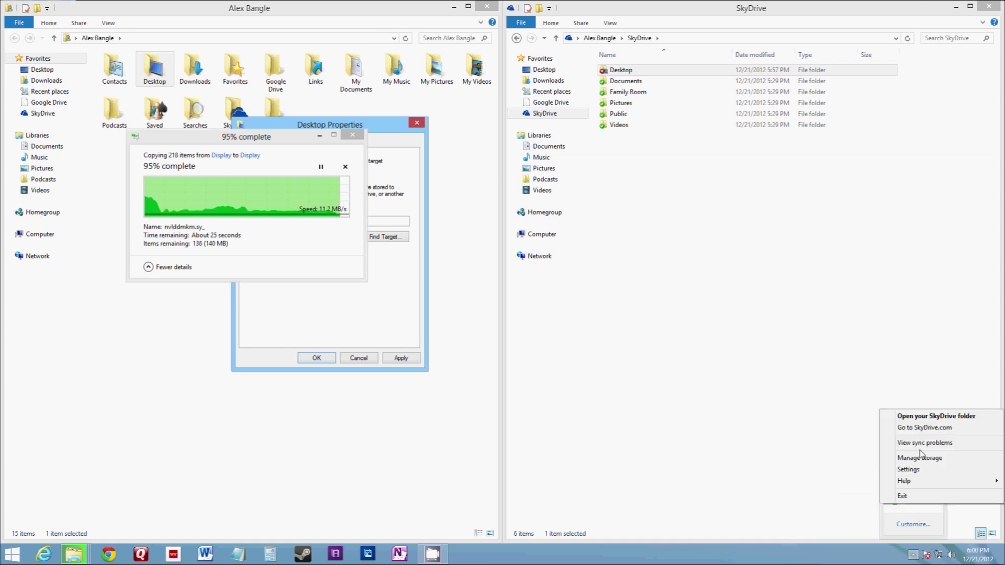
click(922, 444)
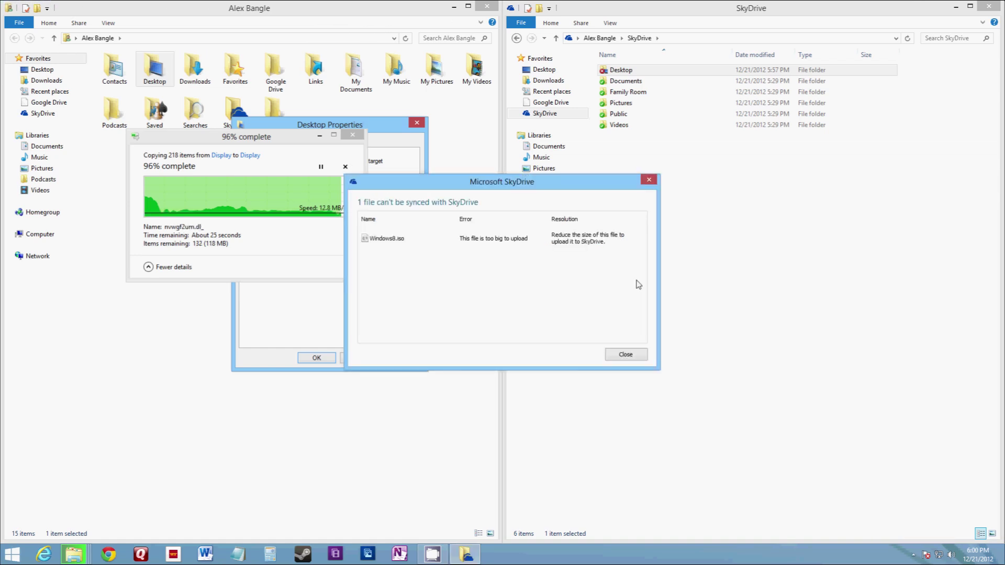
drag(553, 188, 655, 123)
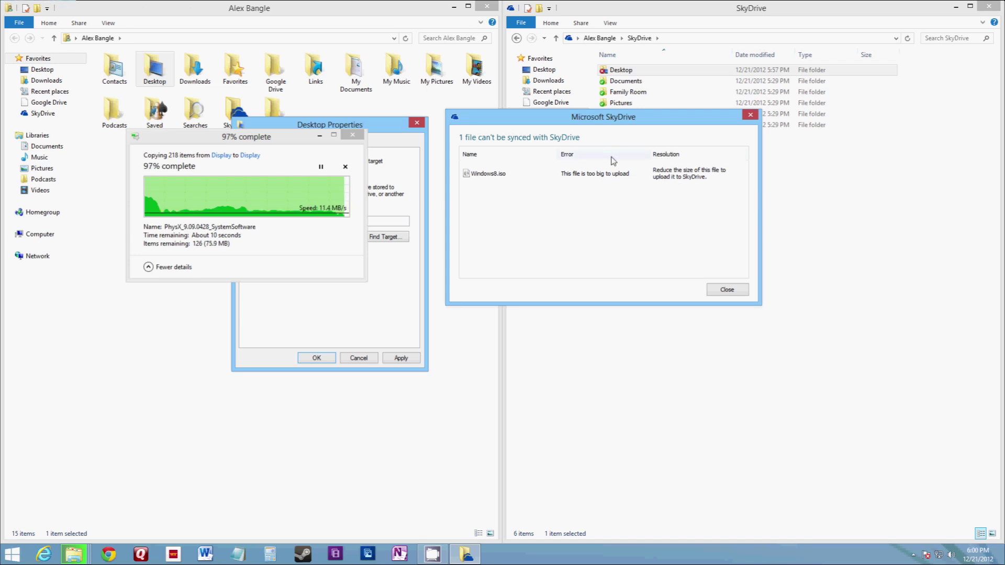
click(730, 291)
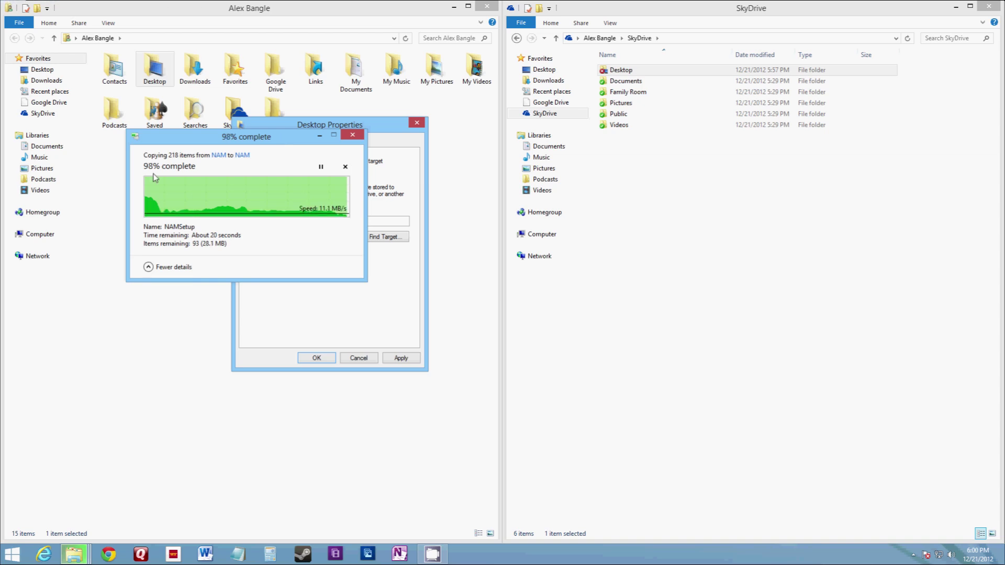
click(454, 6)
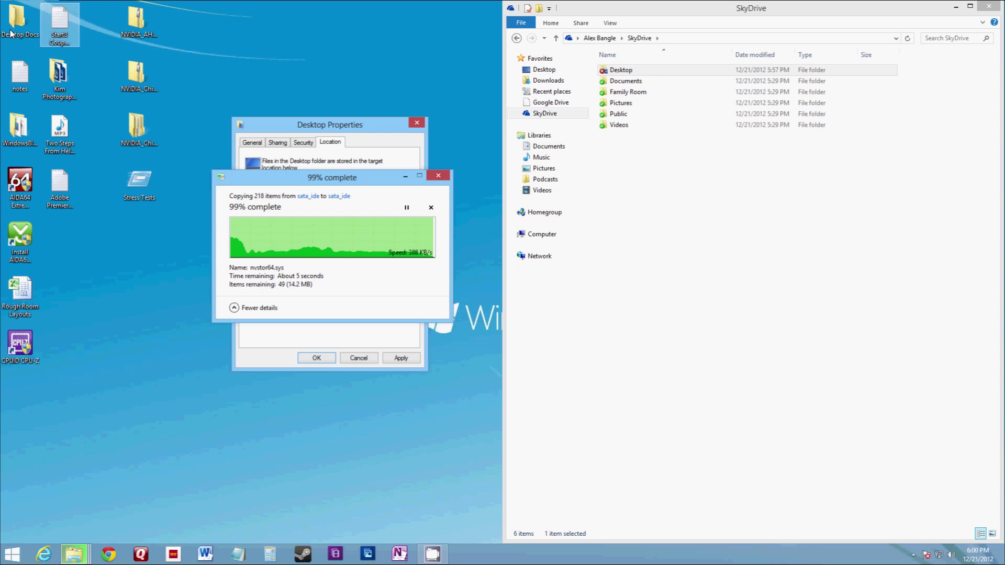
Open SkyDrive's Desktop folder and compare its 14 items against the desktop icons.
double_click(621, 70)
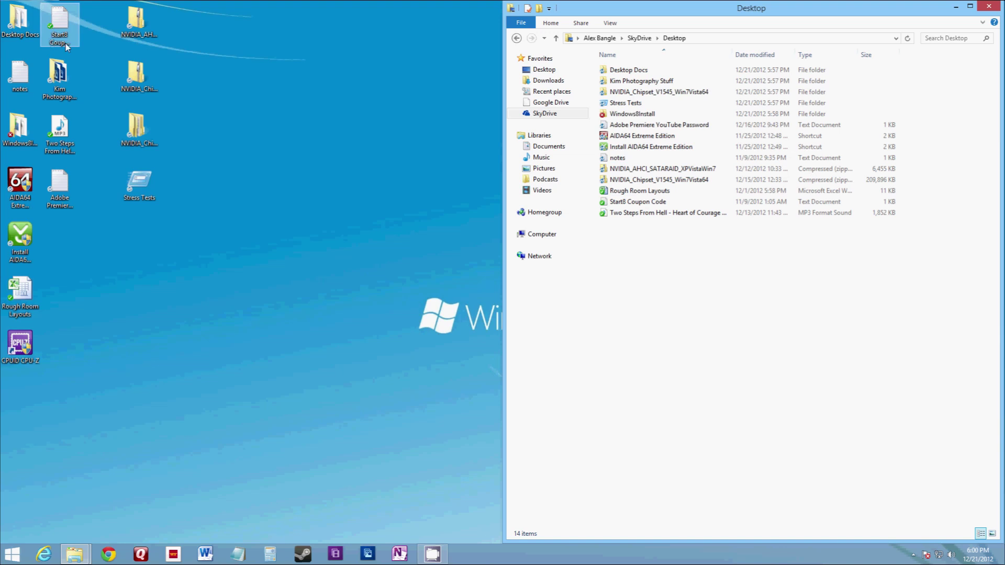
click(8, 141)
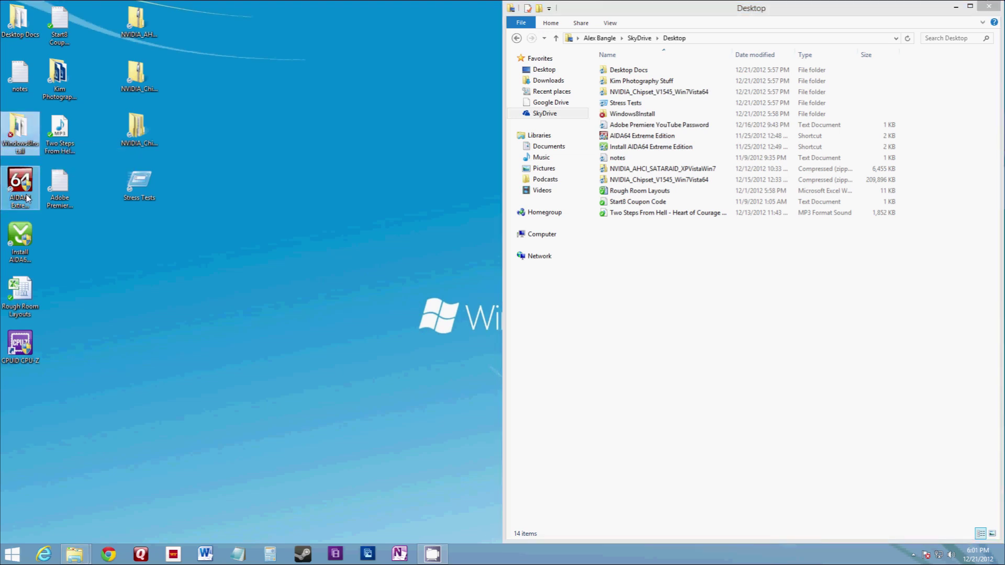
click(30, 444)
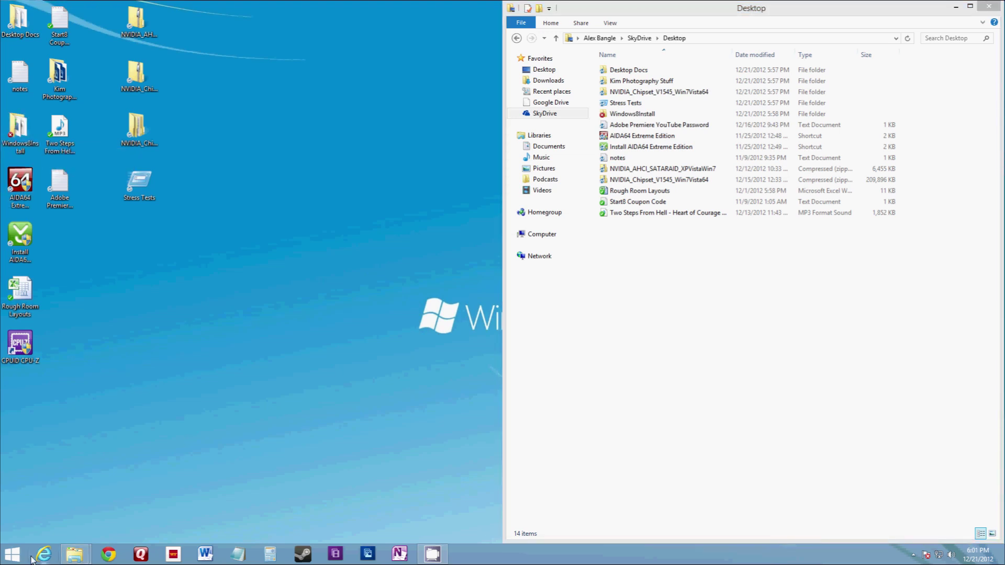
Return to SkyDrive, dock the home folder left, and open My Pictures' Location properties.
click(638, 39)
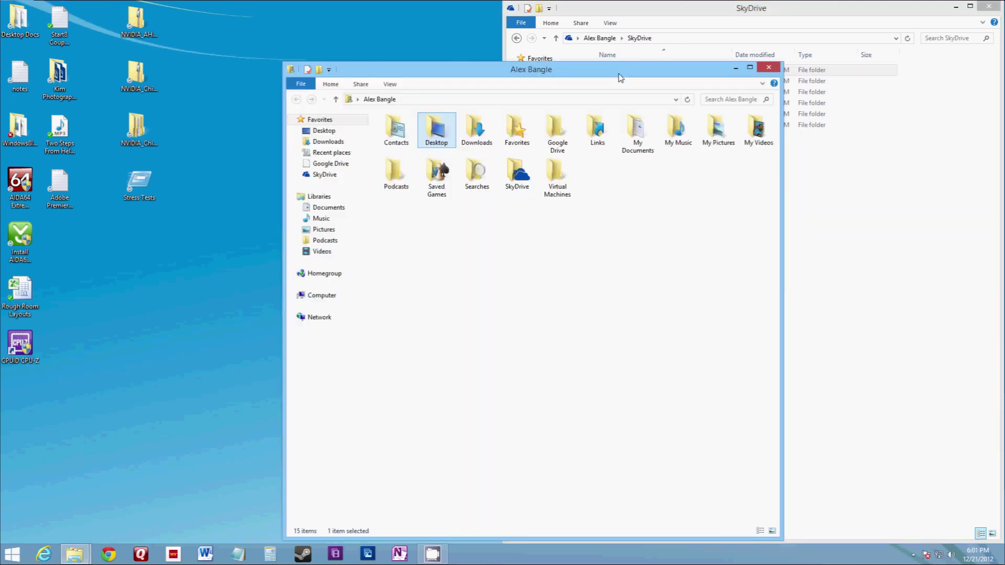
drag(620, 73, 1, 79)
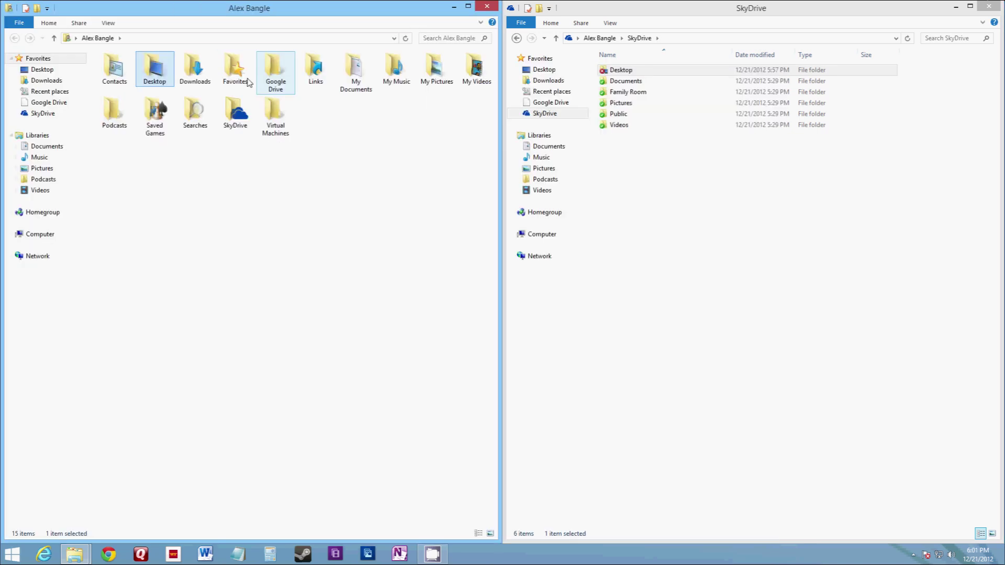
right_click(427, 72)
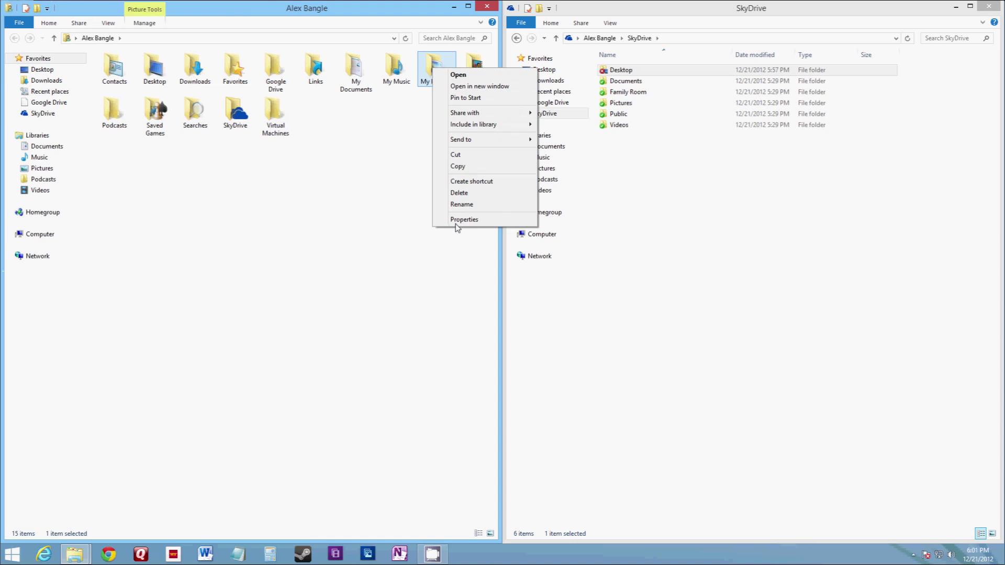
click(464, 220)
click(531, 93)
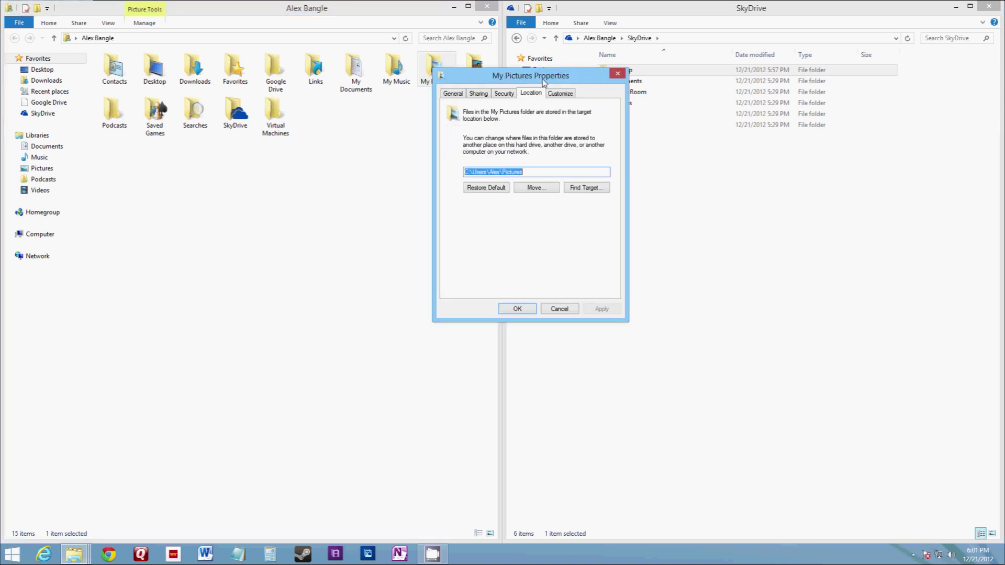
drag(543, 80, 308, 116)
Relocate My Pictures to SkyDrive\Pictures and move its existing files there.
click(310, 225)
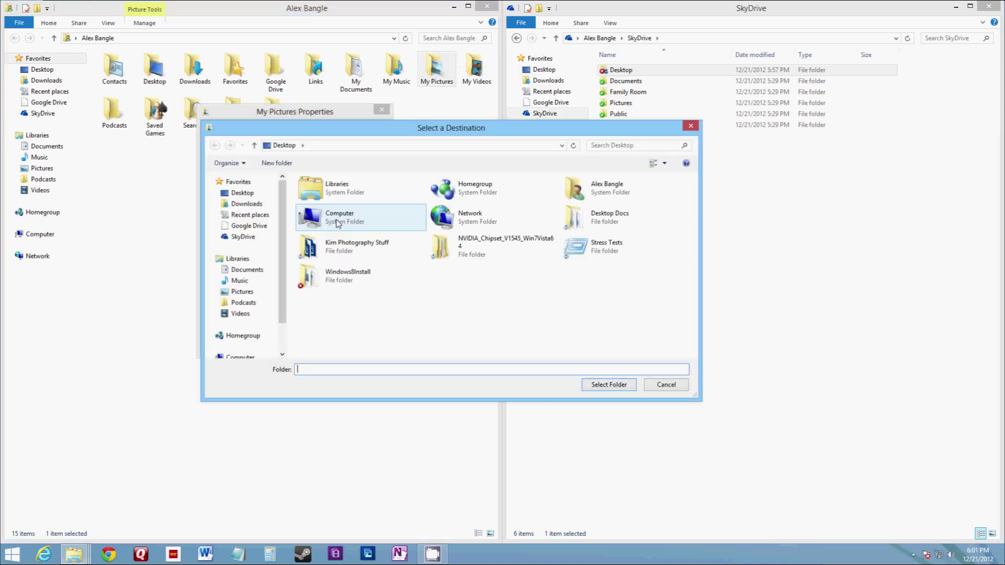
drag(566, 131, 536, 155)
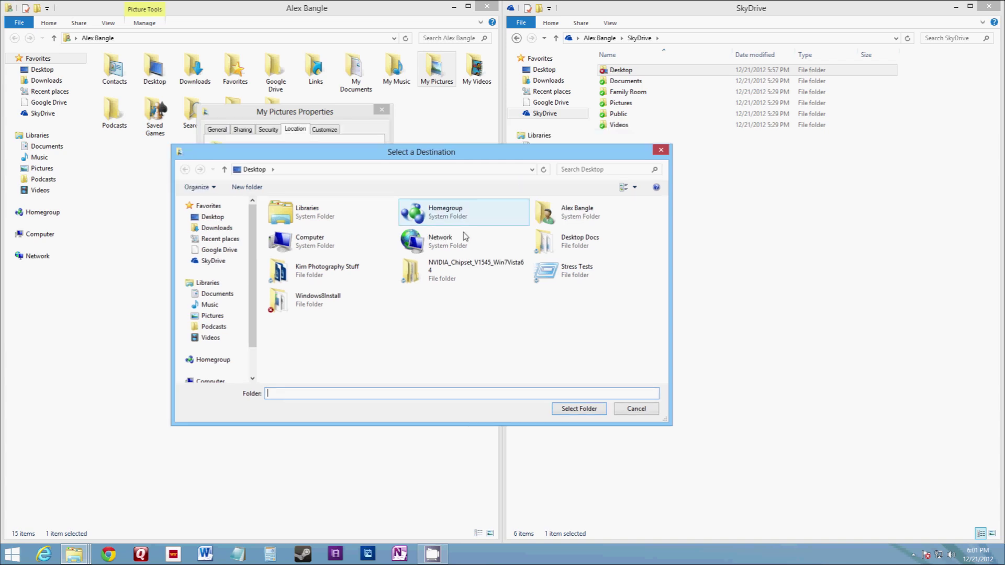
double_click(533, 215)
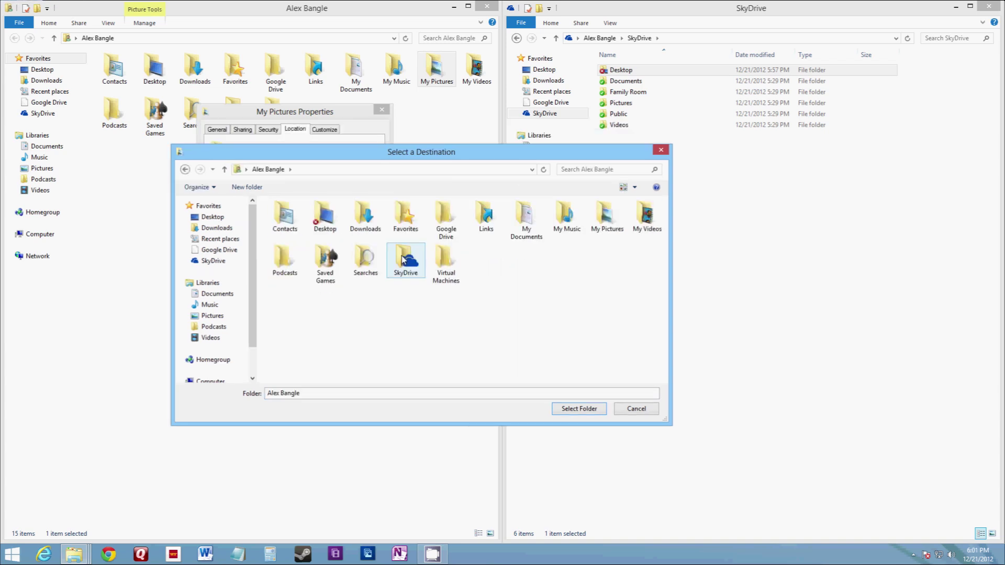
double_click(404, 260)
click(318, 252)
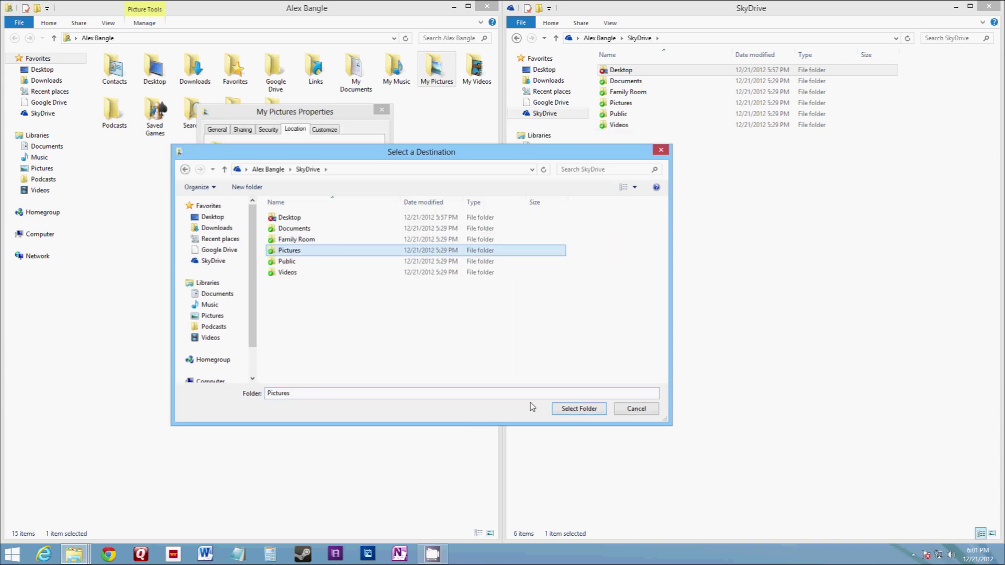
click(567, 408)
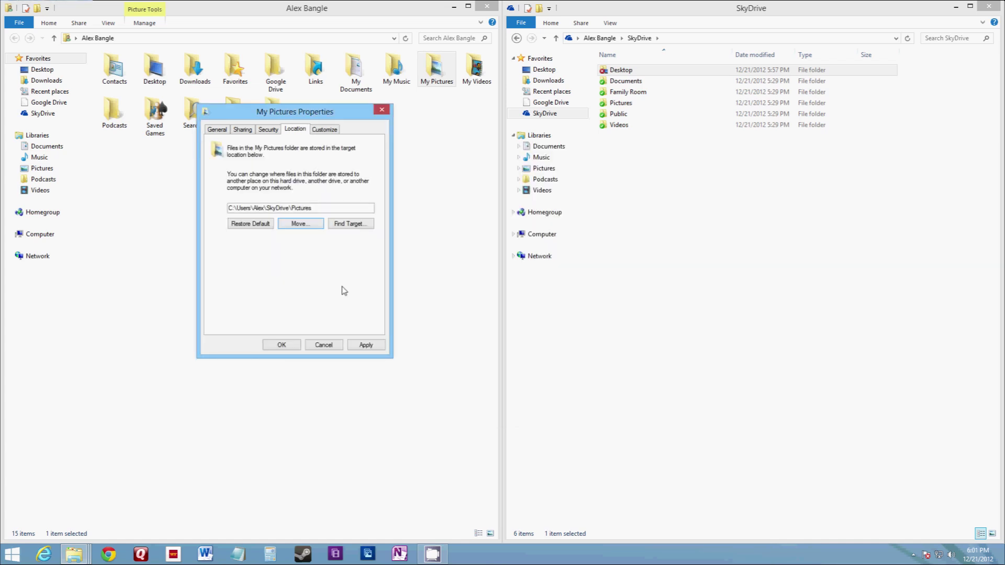
click(281, 346)
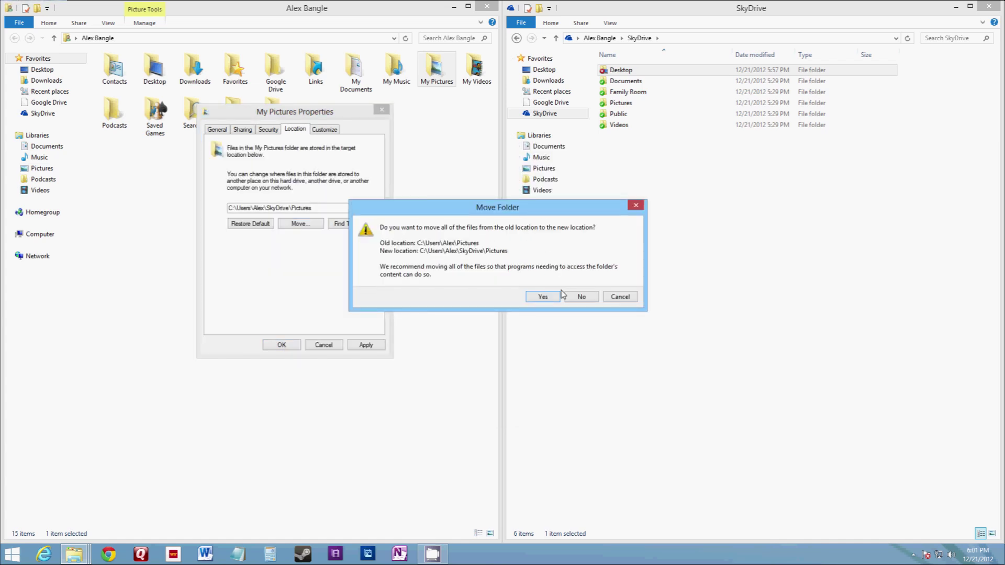
click(543, 297)
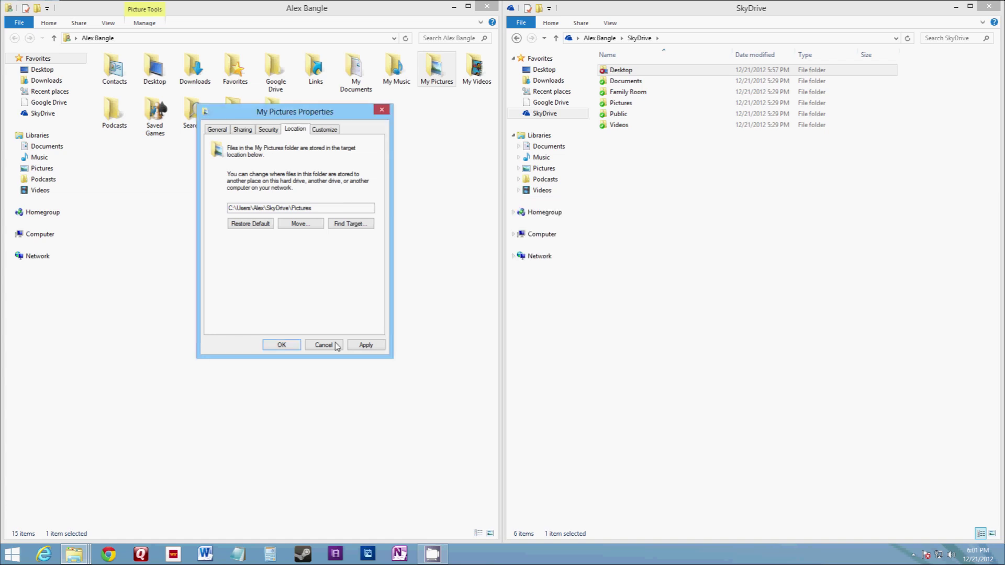
click(335, 345)
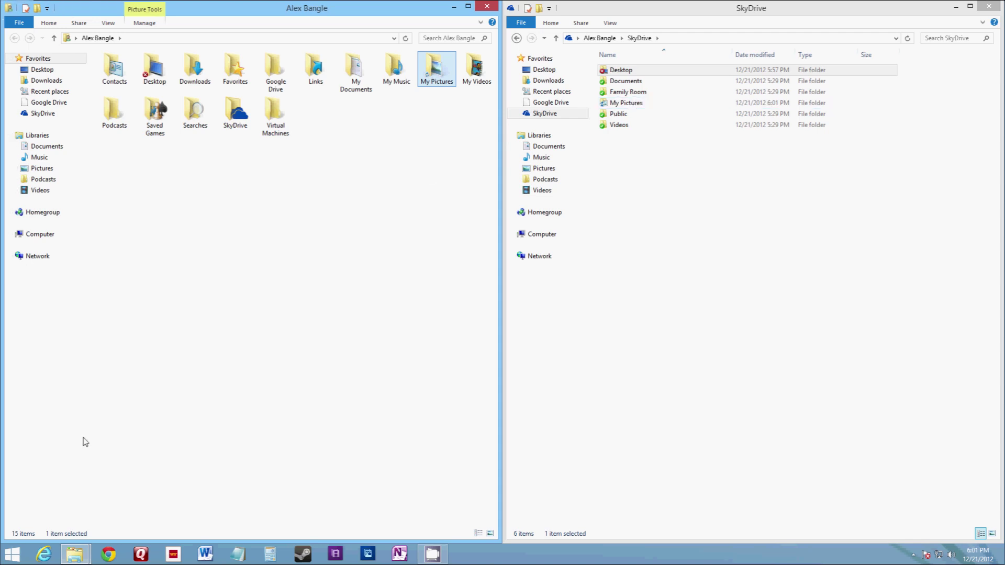
click(13, 561)
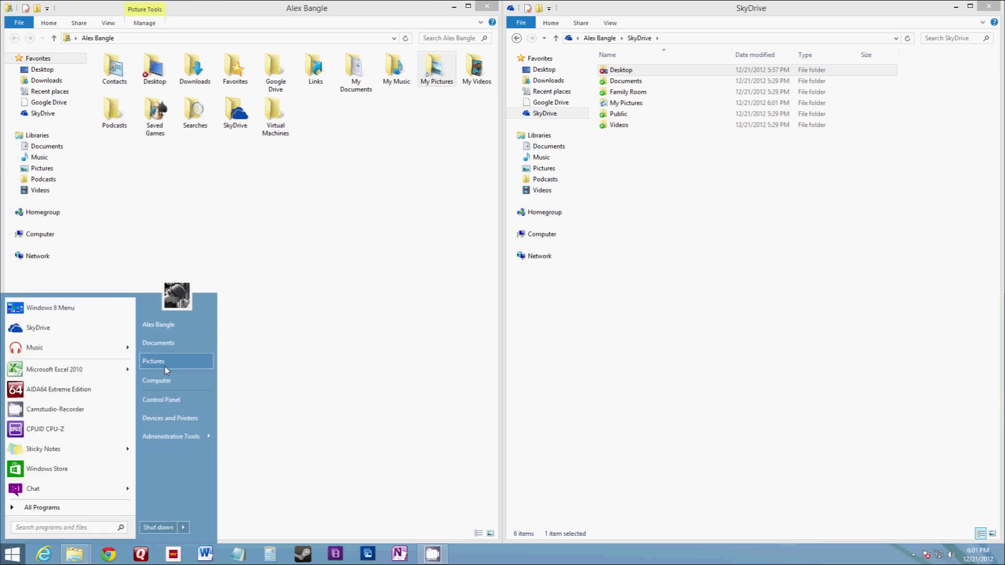
Open the Pictures library in its own window from the Start menu.
right_click(164, 369)
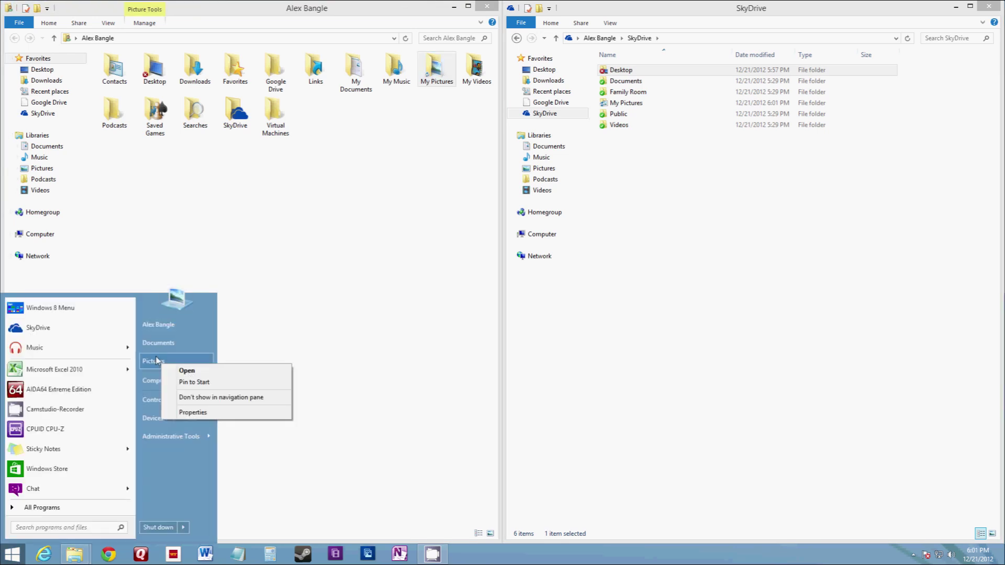
click(184, 371)
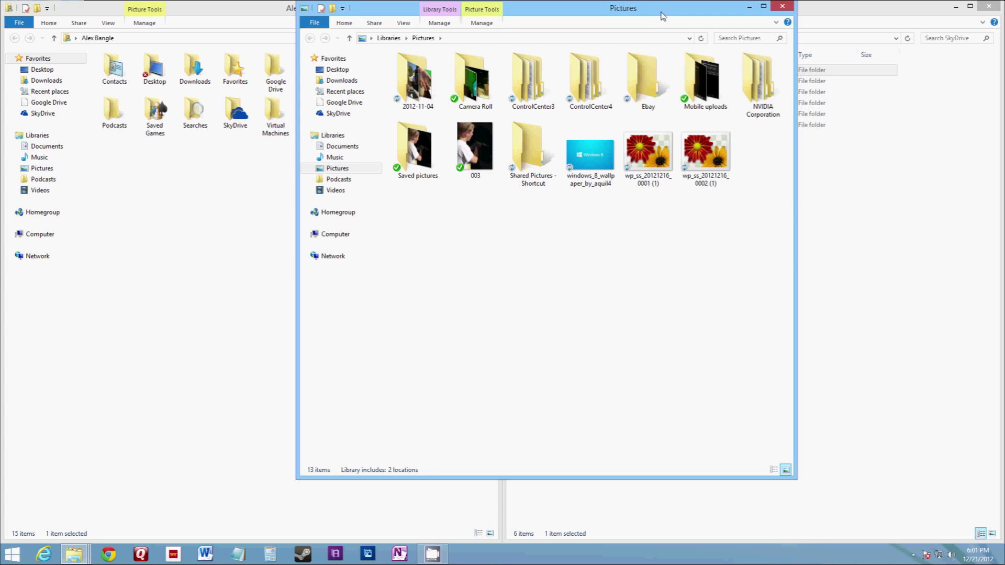
drag(662, 15, 643, 36)
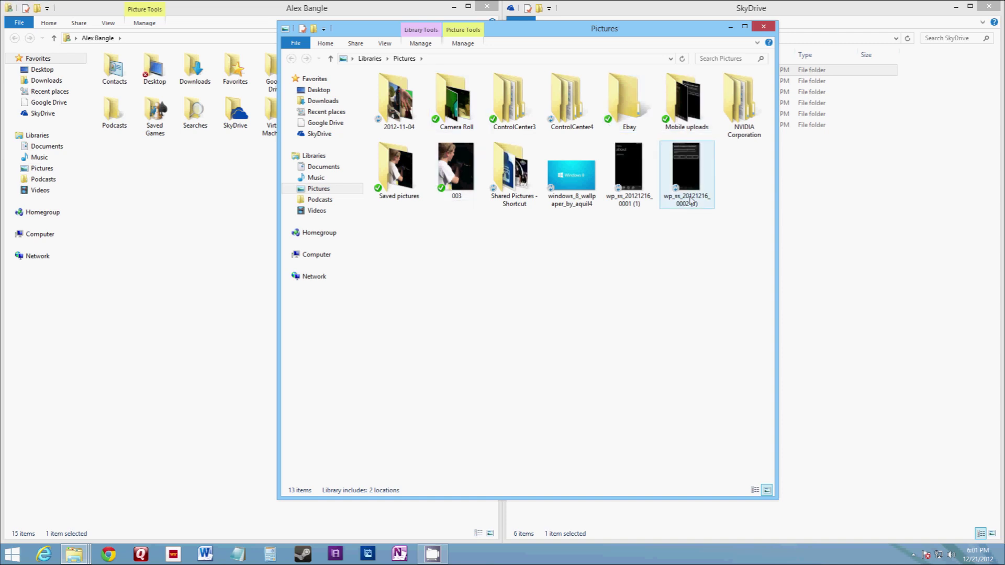
Preview the phone screenshot wp_ss_20121216_0001 (1) in Photo Viewer, then close it.
click(631, 163)
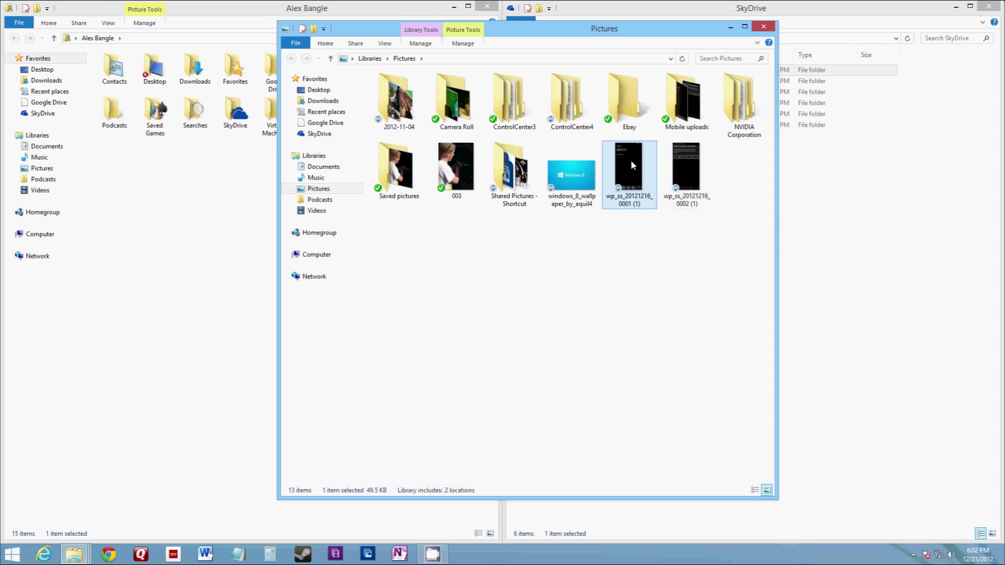
double_click(630, 159)
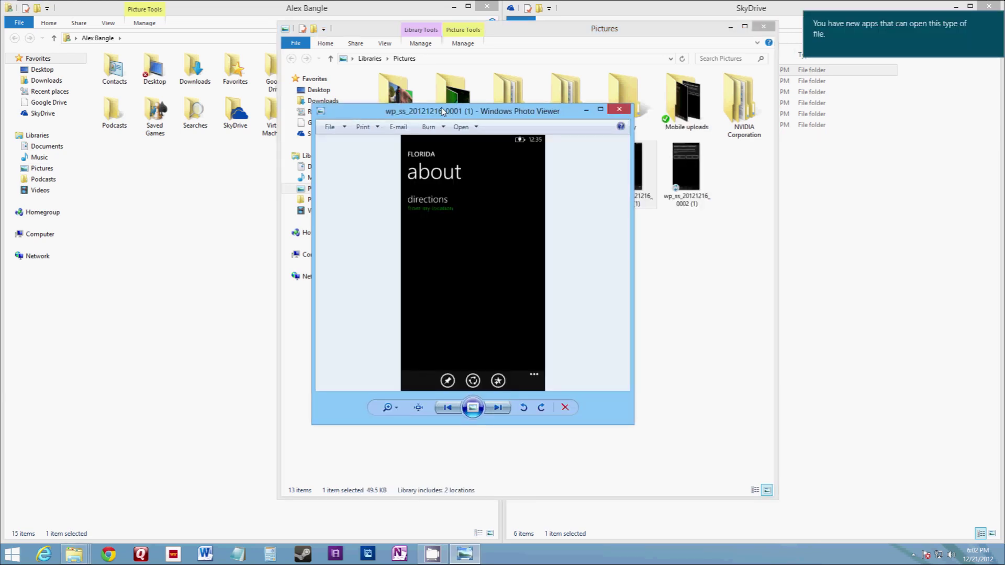
drag(442, 111, 195, 93)
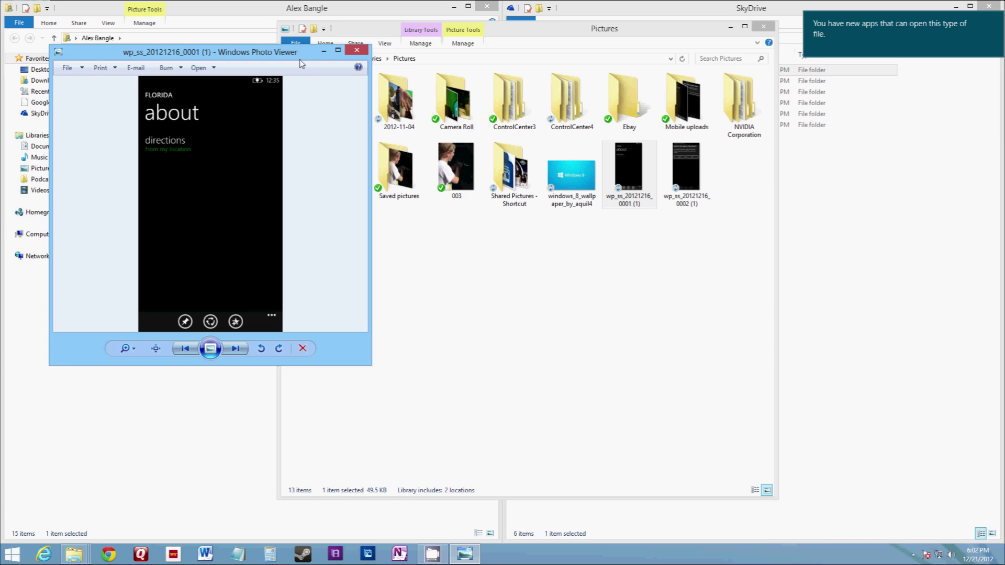
mouse_move(300, 60)
mouse_down()
mouse_move(263, 62)
mouse_move(314, 55)
mouse_up()
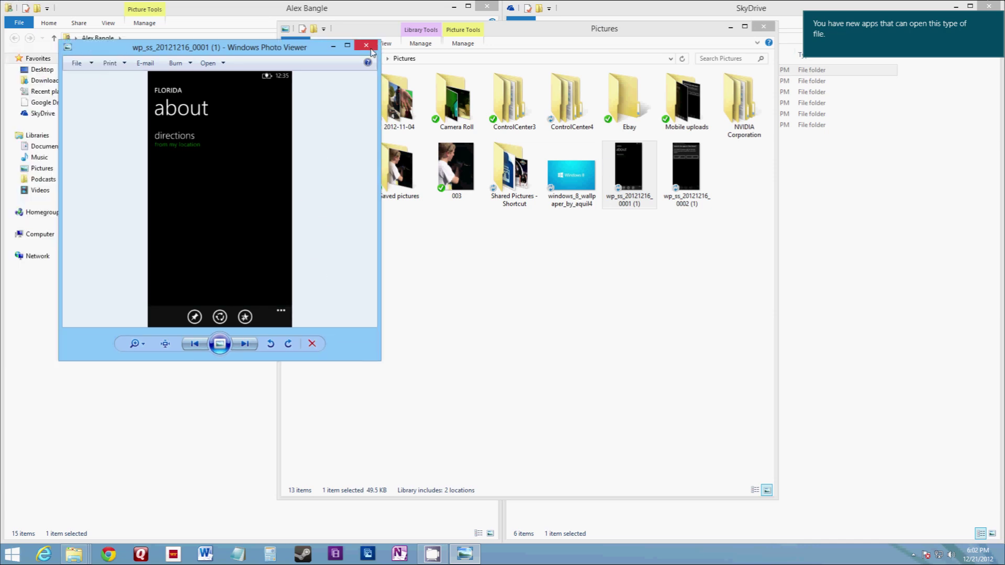
click(368, 47)
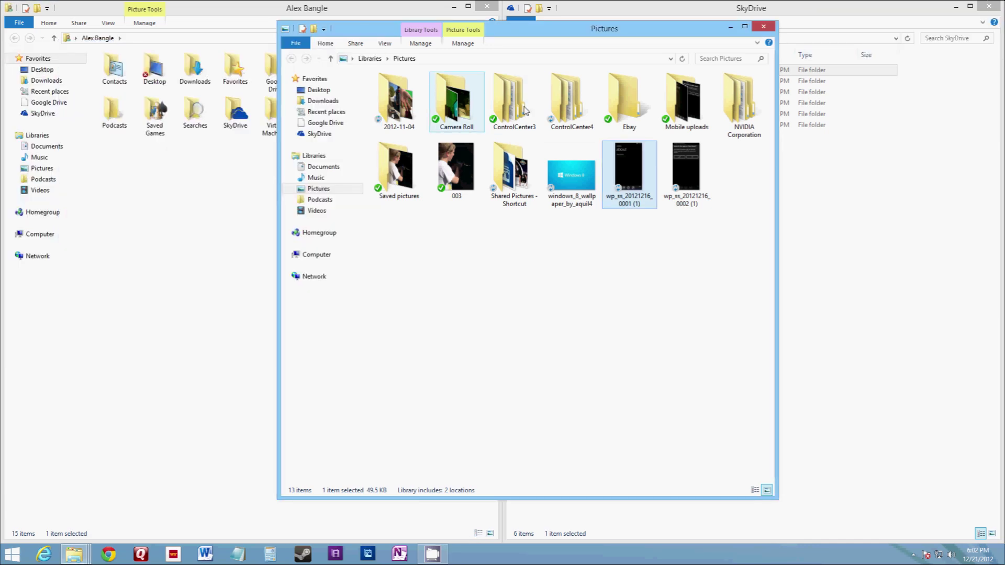
click(739, 184)
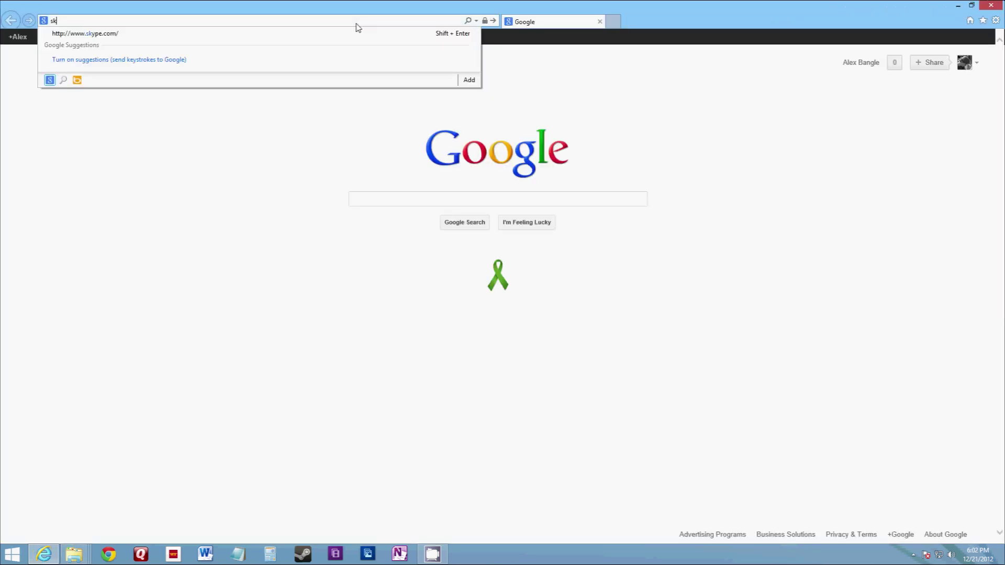
Go to skydrive.com, open the online Pictures folder, then minimize Internet Explorer.
text(yd)
text(rive.com/)
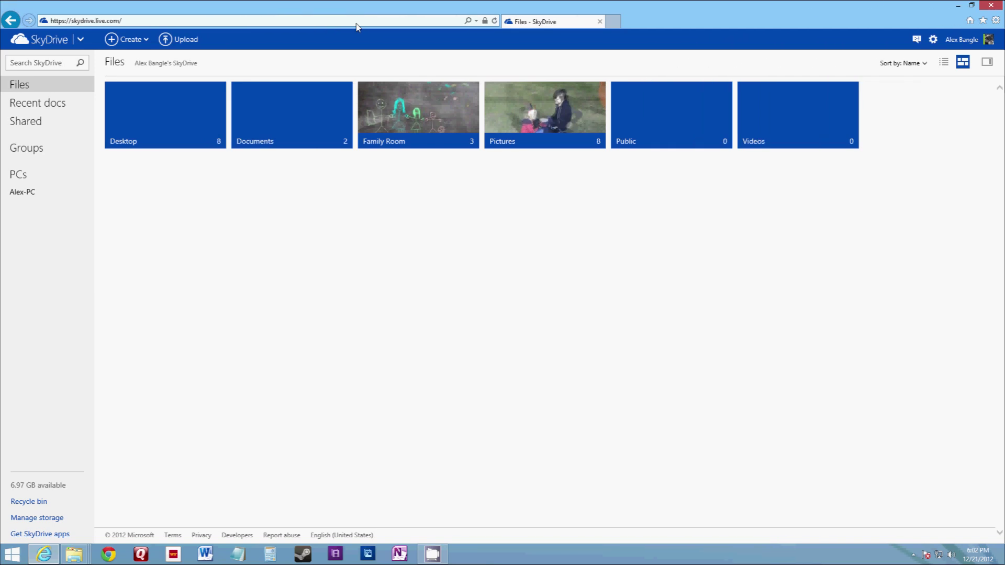
click(570, 127)
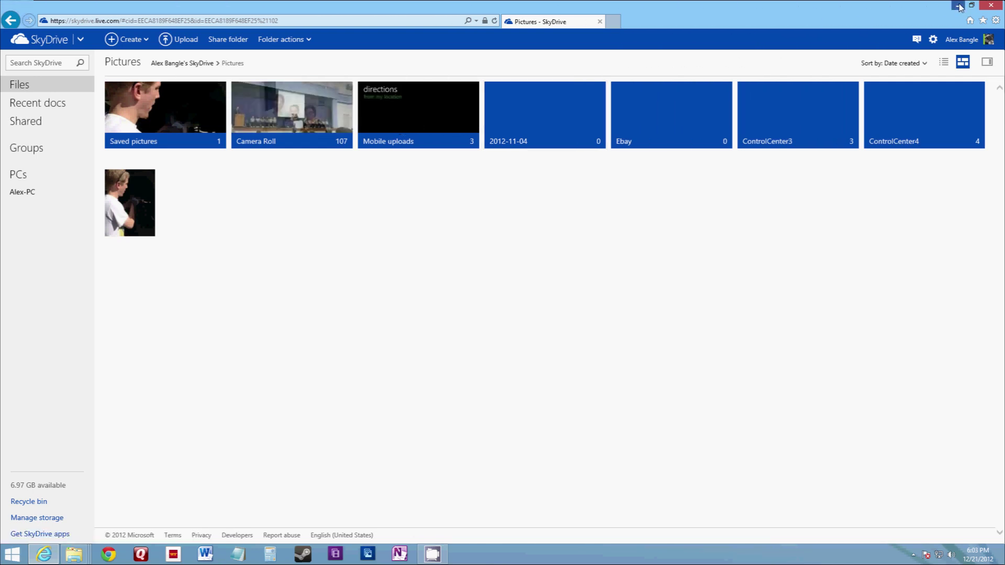
click(959, 6)
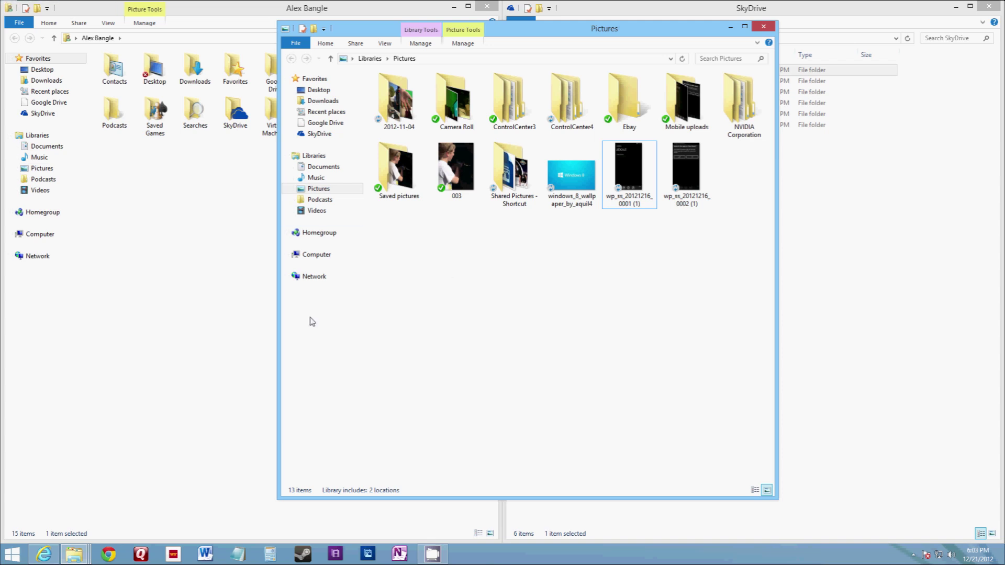
Bring back the Internet Explorer window showing SkyDrive's Files page.
click(11, 556)
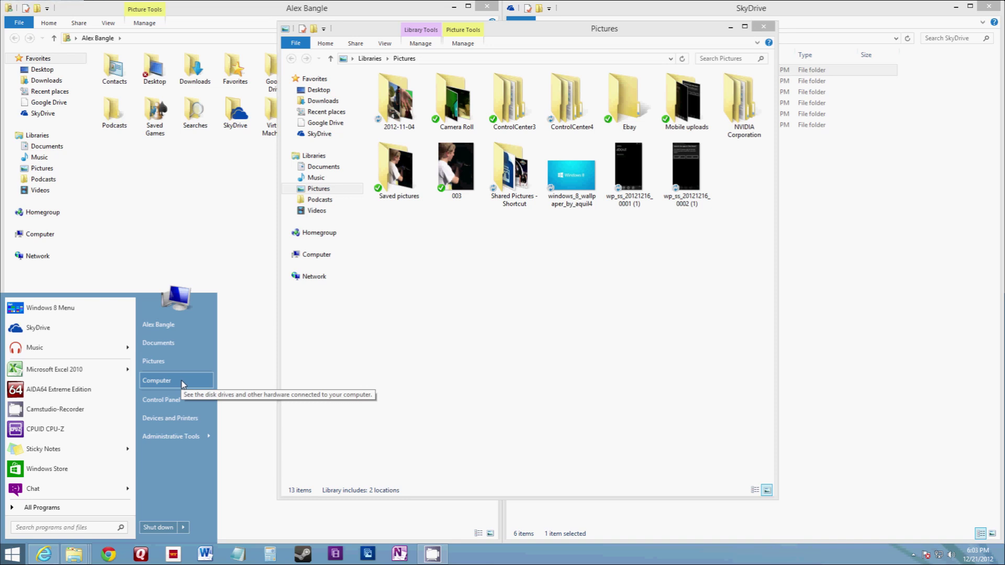
mouse_move(46, 559)
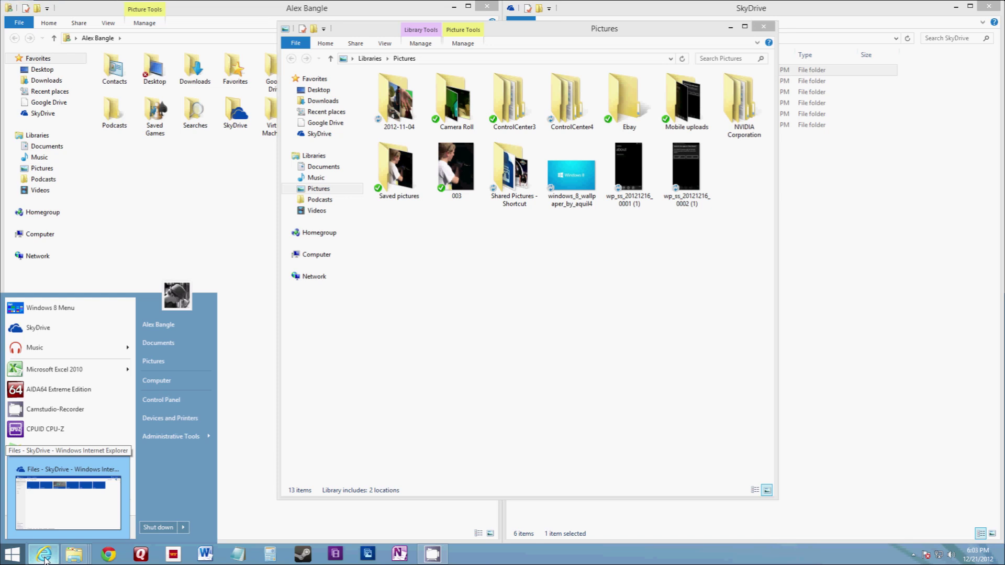
click(47, 559)
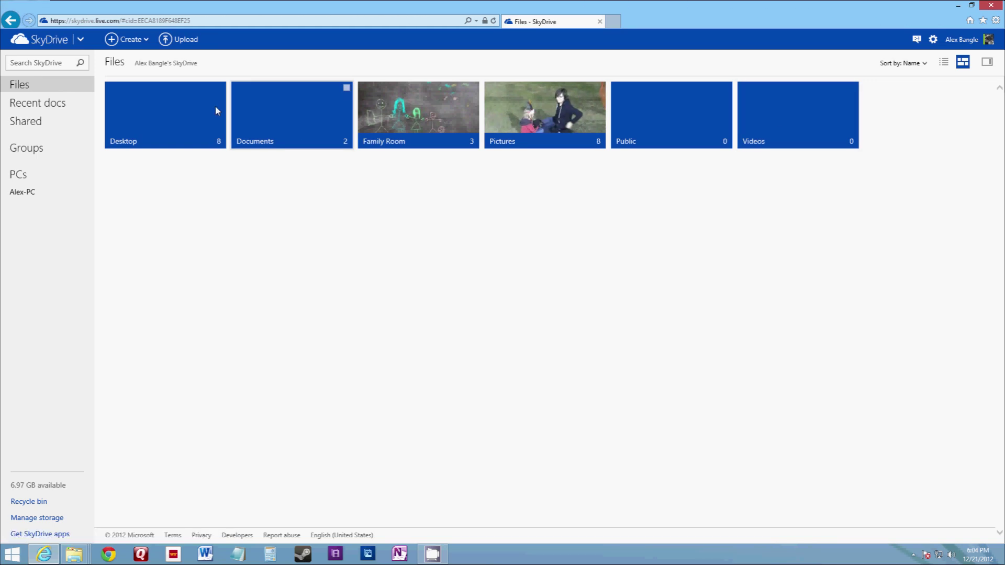
click(25, 194)
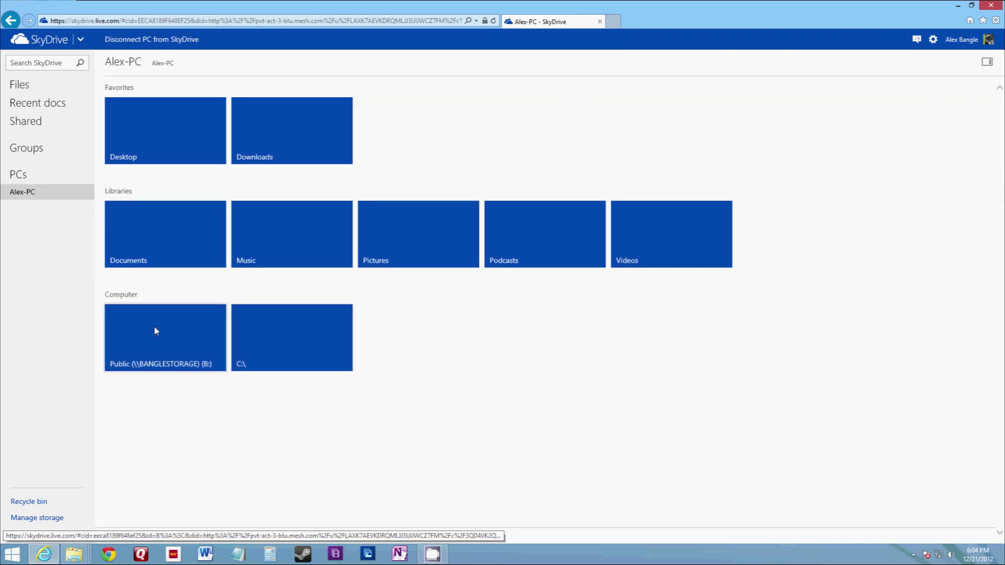
click(285, 348)
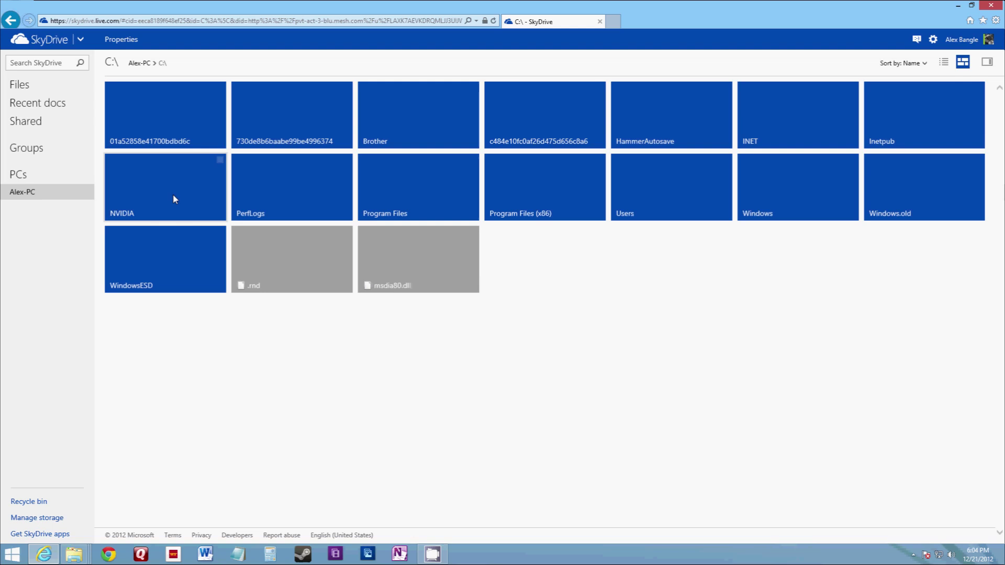
click(754, 193)
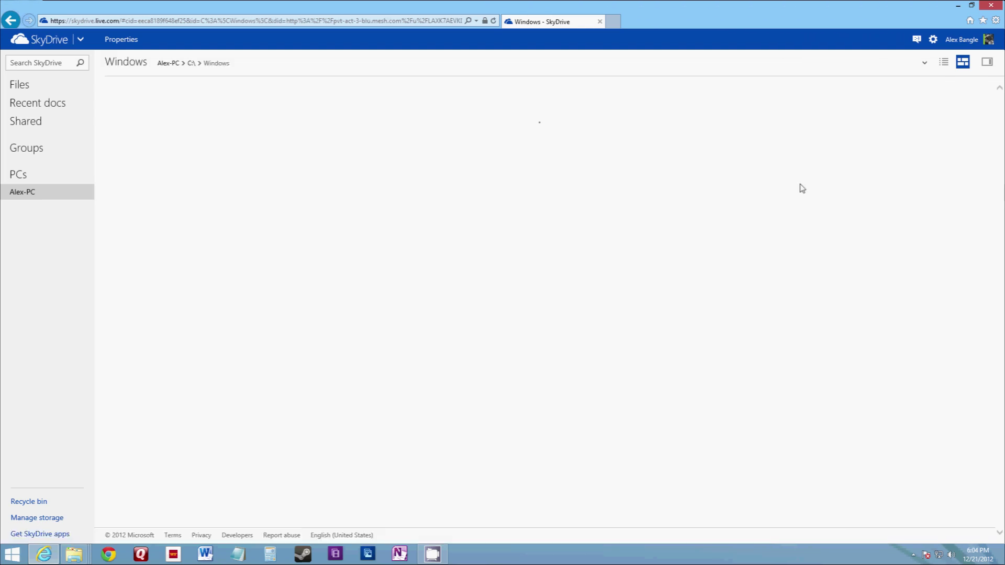
scroll(391, 246, down, 5)
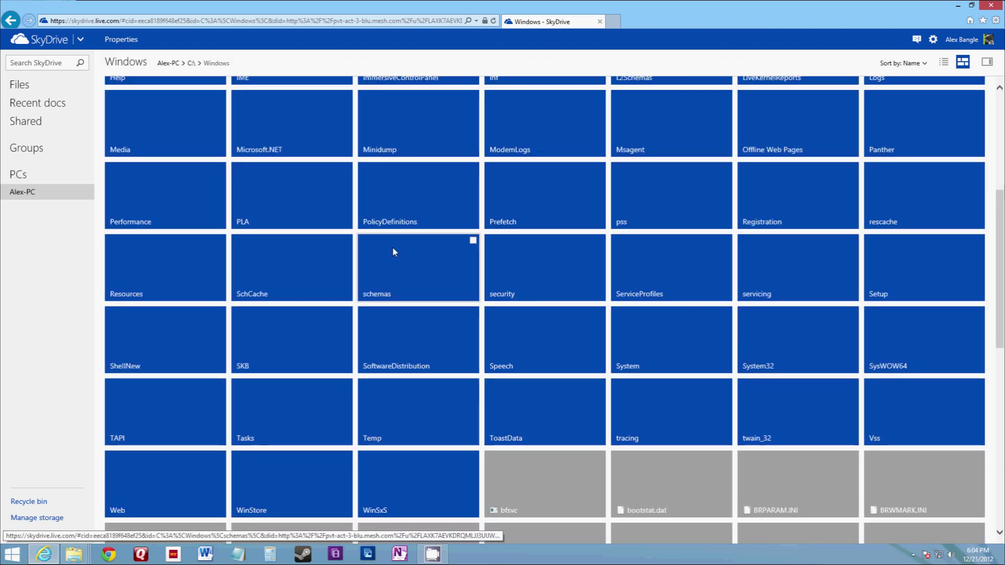
scroll(376, 253, up, 5)
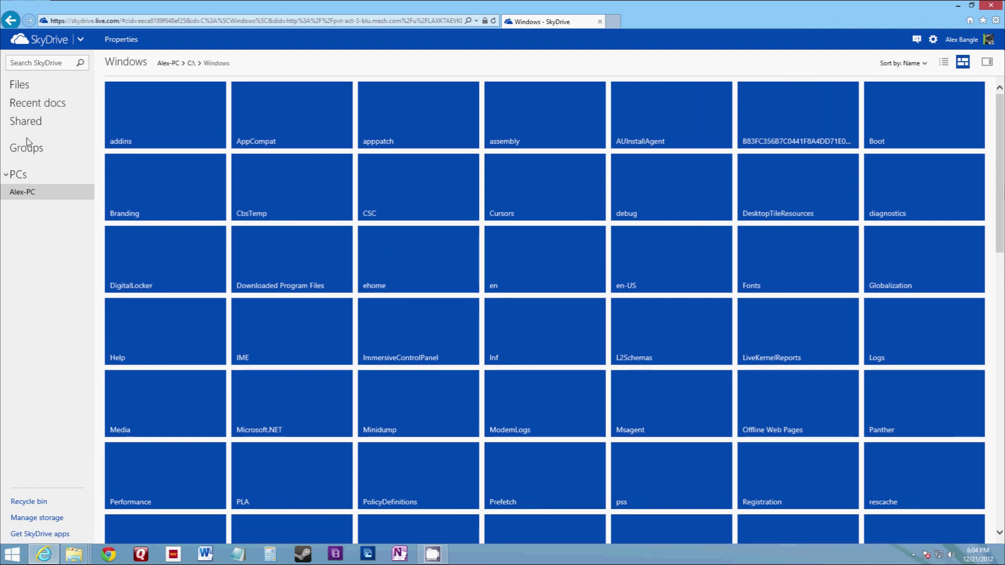
click(53, 40)
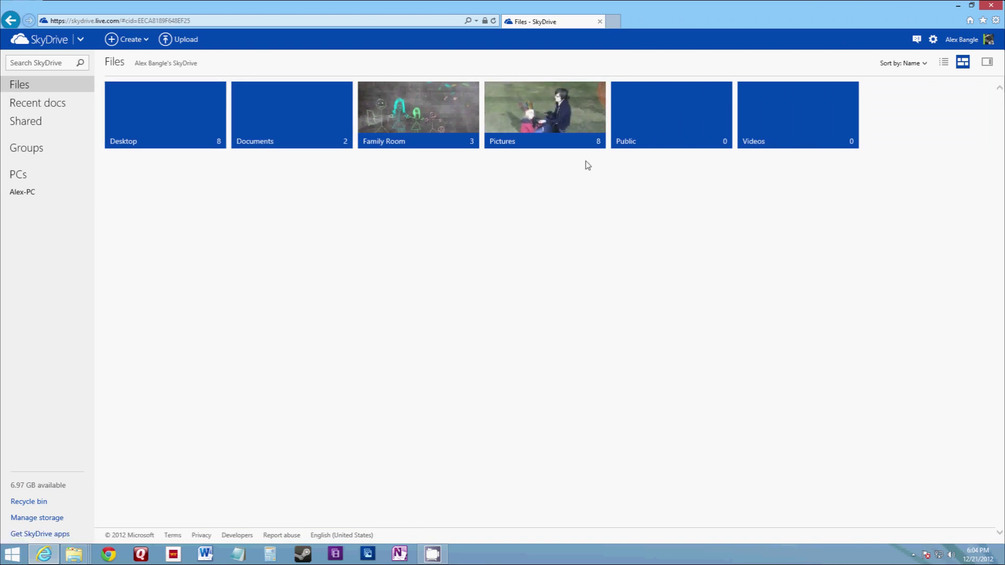
Minimize Internet Explorer, return to the 15-item home folder, and check Favorites properties without changing anything.
click(959, 4)
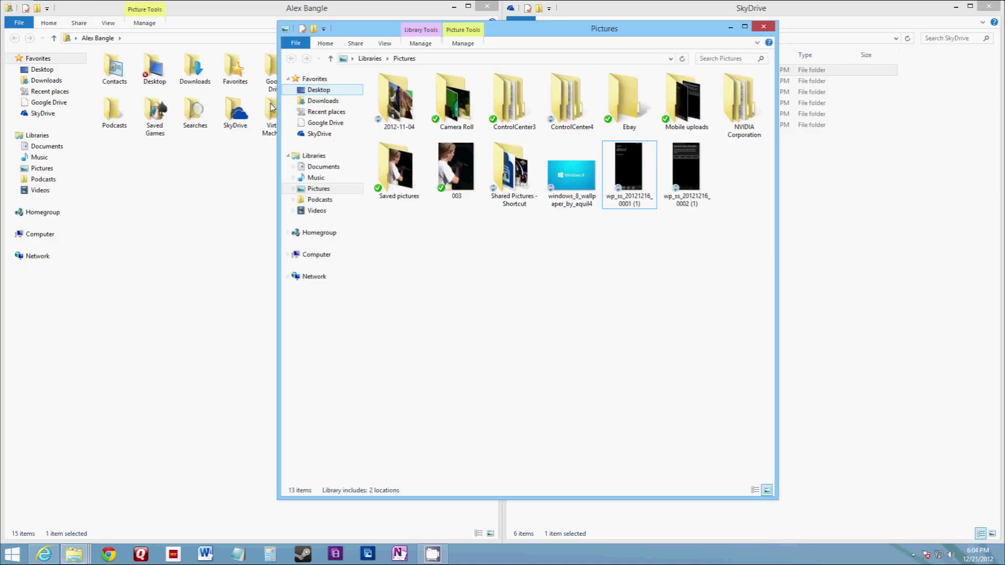
click(272, 108)
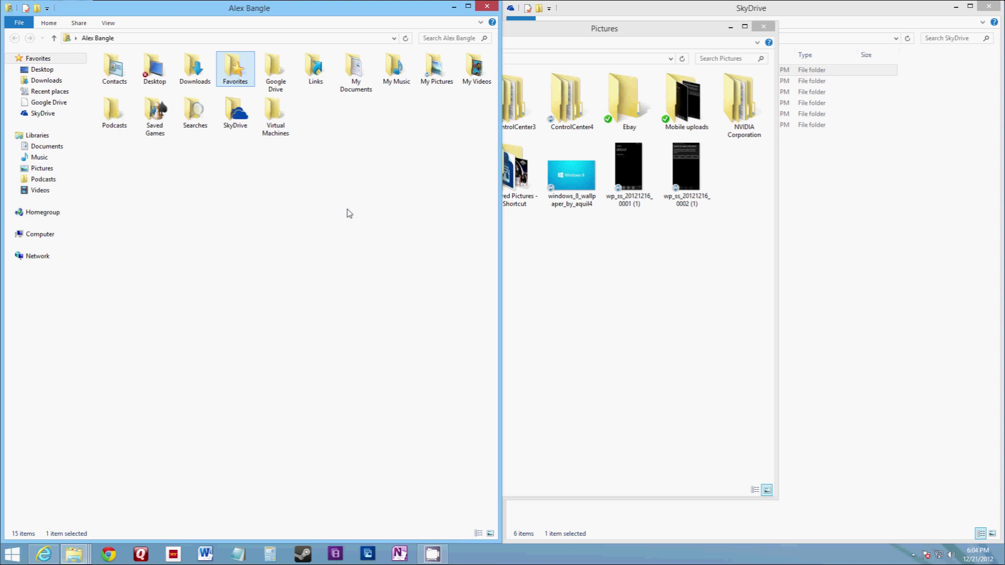
key(alt+Return)
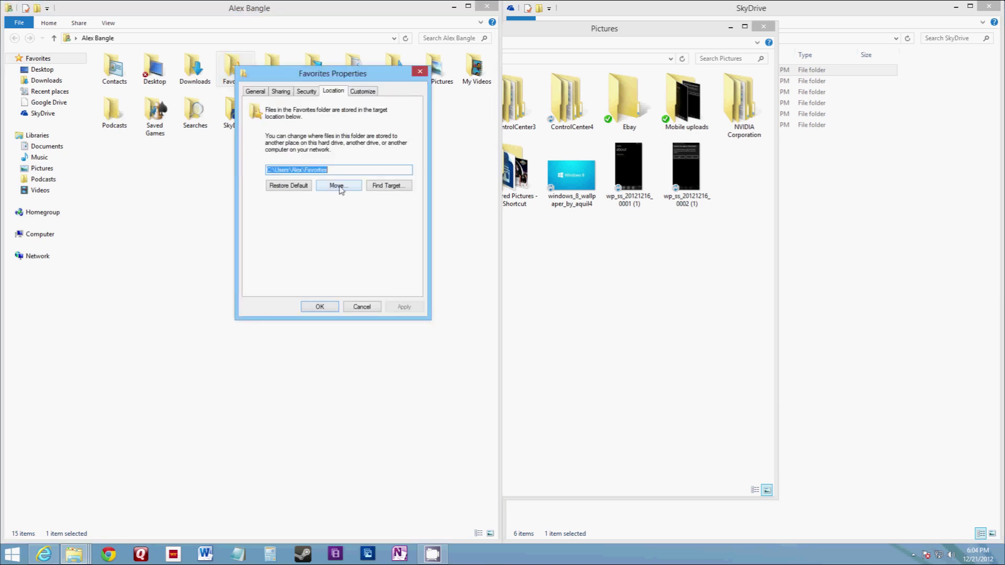
click(361, 307)
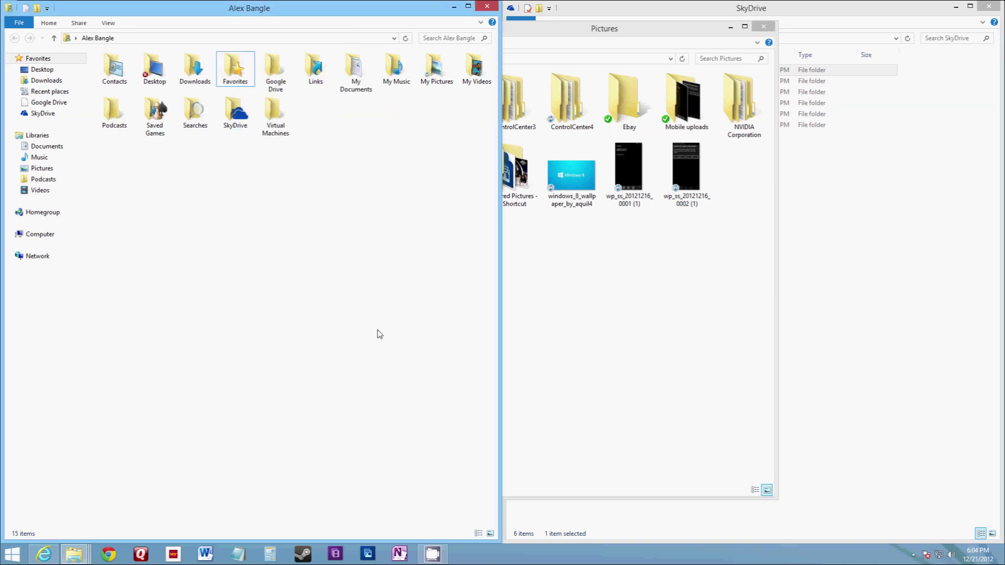